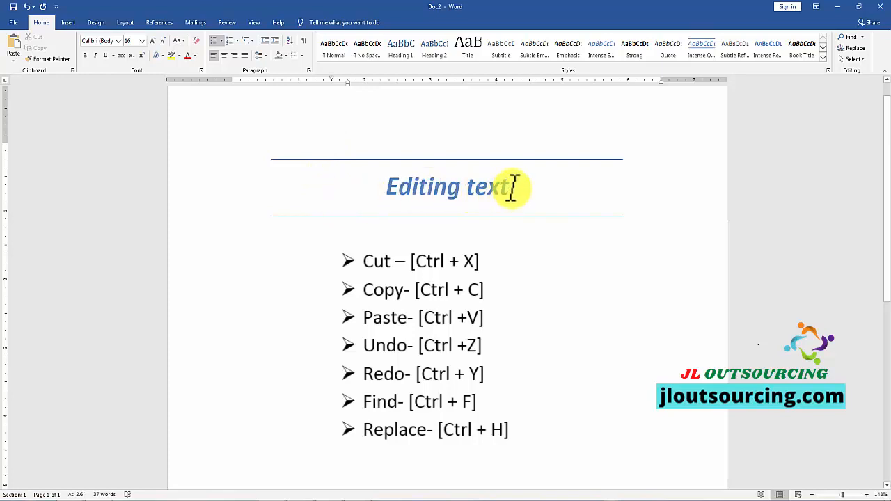
# Step: Add a paragraph about JL OUTSOURCING's SEO services below the shortcut list, followed by one beginning "People who use the Internet now search the Internet"
pyautogui.moveTo(505, 185); pyautogui.dragTo(429, 185)
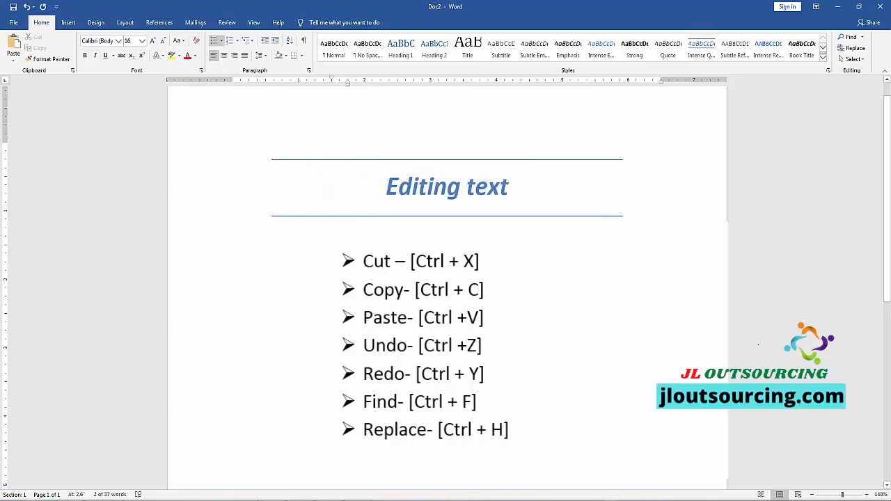
pyautogui.press('Down')
pyautogui.press('Up')
pyautogui.press('Down')
pyautogui.press('Down')
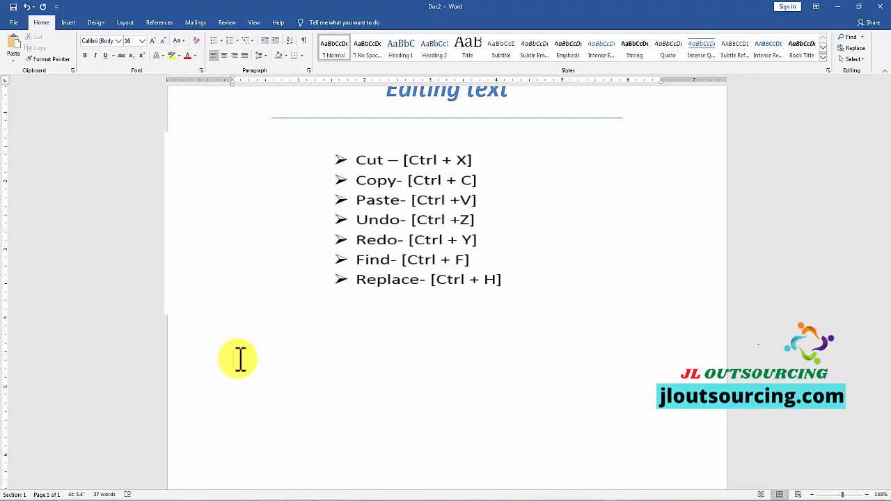
pyautogui.write('text')
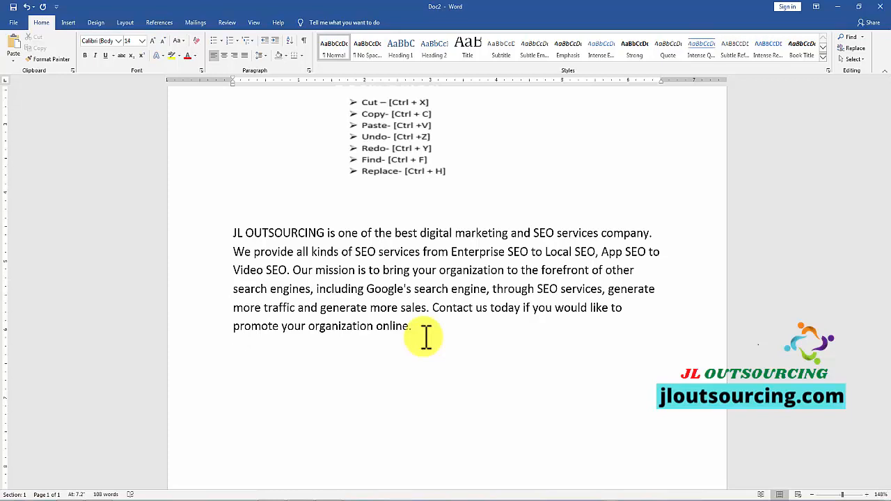
pyautogui.press('Return')
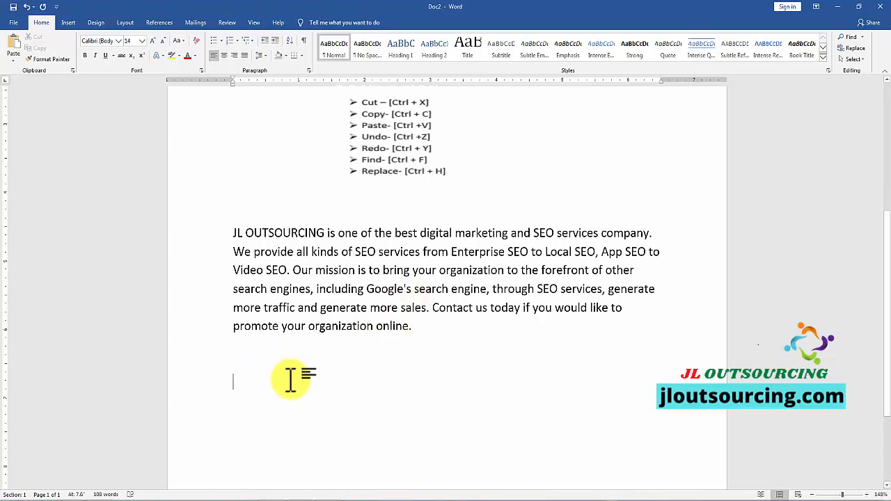
pyautogui.write('People who use the Internet now search the Internet for a variety of information, products, services. And most of them visit the first page and second-page sites of search engines. If you do not use SEO services, your business will never appear on the first and second pages of search engines. Customers will not be able to find your business on the Internet, in which case you will be deprived of a large Internet customer. On the other hand, if you use SEO services, your business will be on the front page of search engines, get a lot of customers and sell more.')
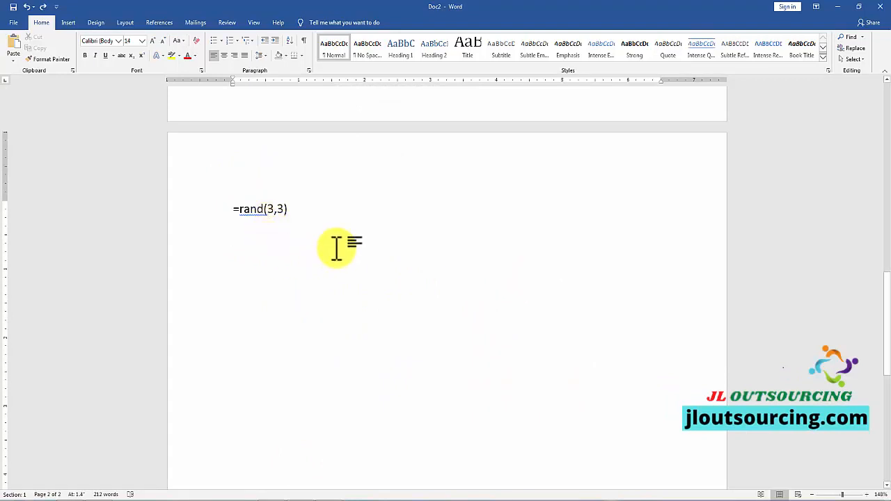
# Step: Generate sample paragraphs on the second page from the =rand(3,3) line and undo the generation
pyautogui.scroll(4, 338, 247)
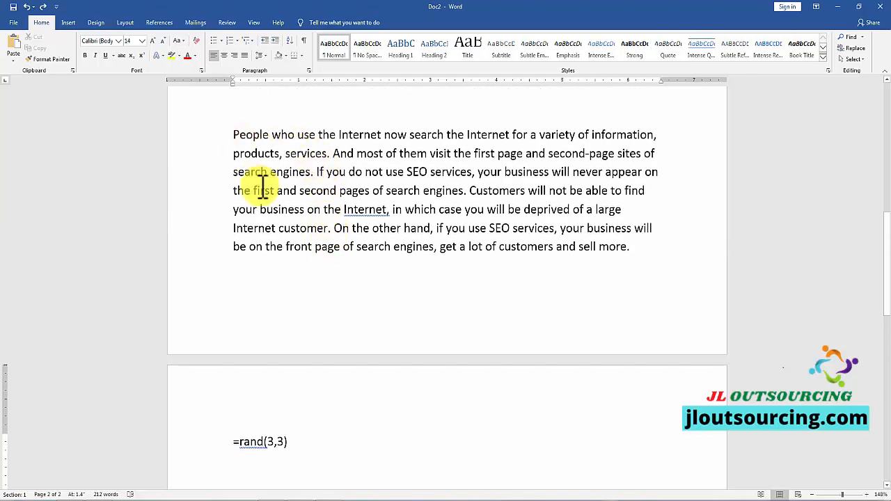
pyautogui.scroll(-5, 261, 186)
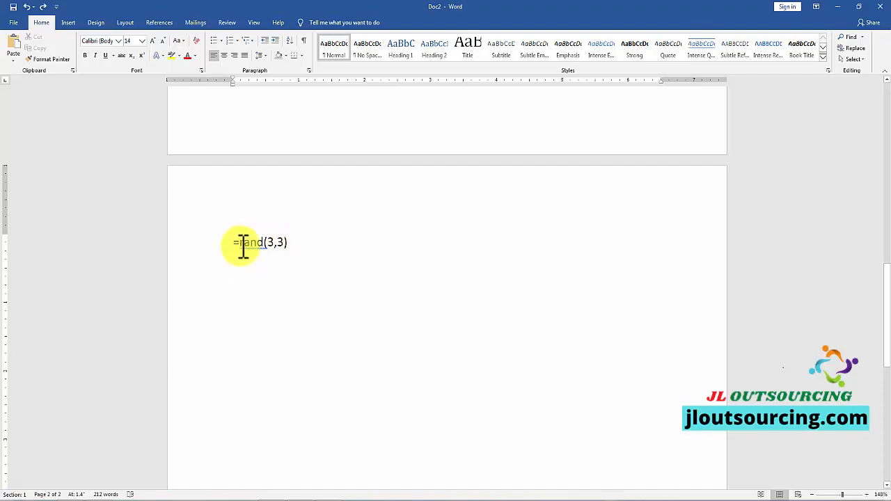
pyautogui.click(291, 244)
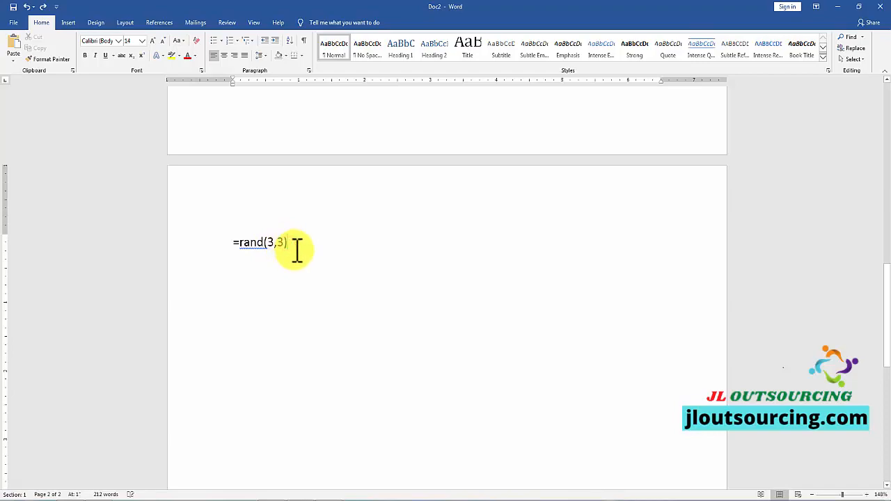
pyautogui.press('Return')
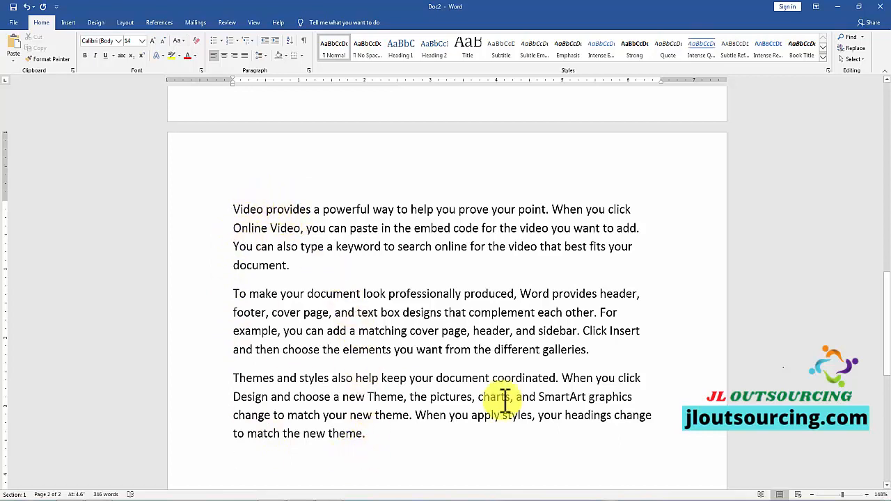
pyautogui.hotkey('ctrl', 'z')
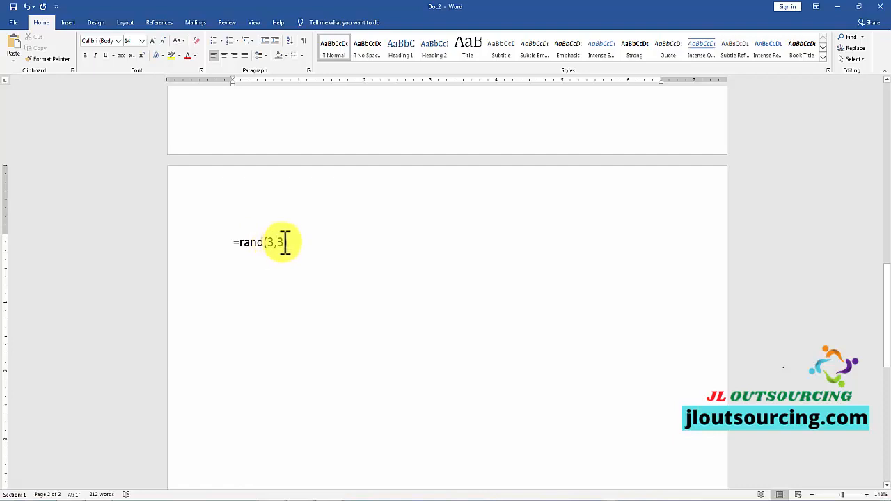
# Step: Delete the =rand(3,3) line from the second page
pyautogui.moveTo(285, 244); pyautogui.dragTo(279, 244)
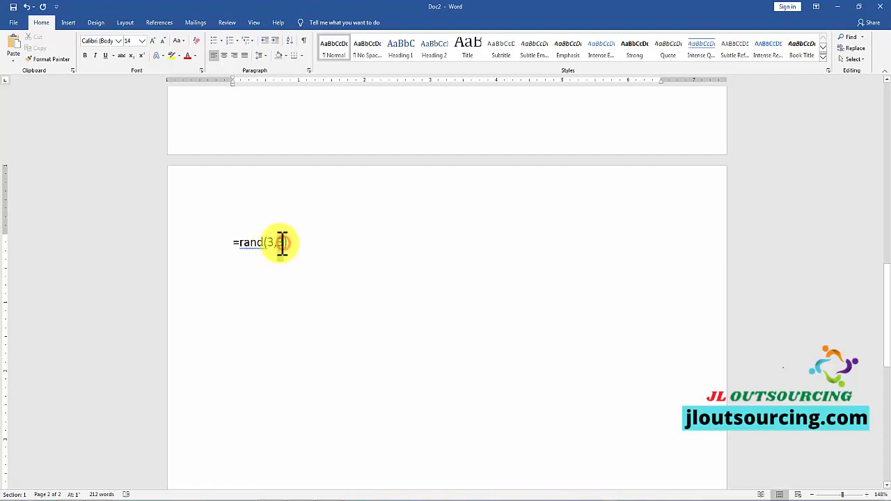
pyautogui.click(314, 263)
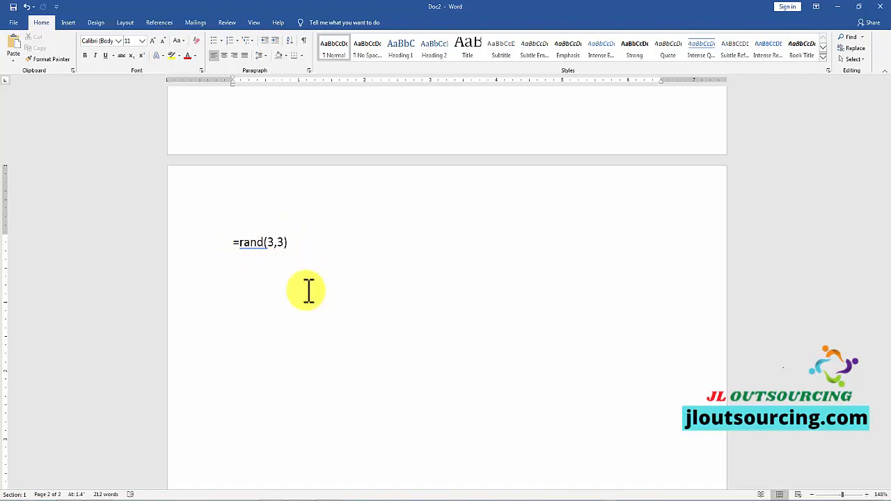
pyautogui.click(225, 243)
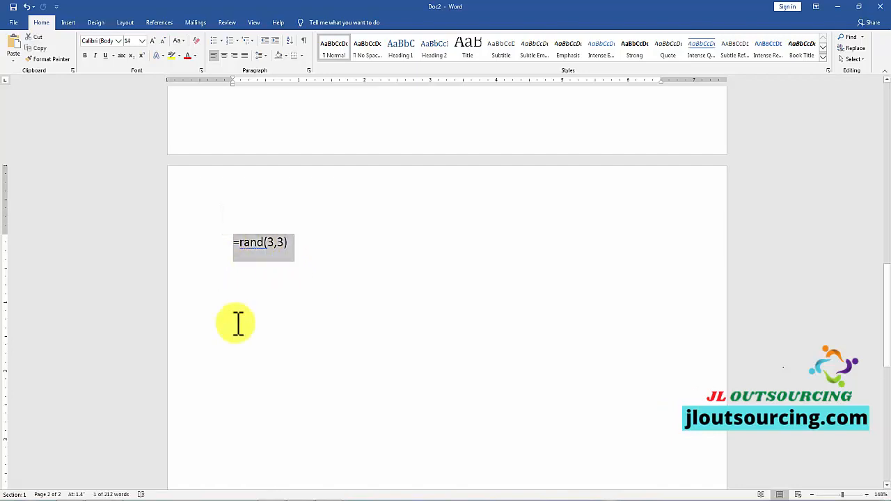
pyautogui.press('Delete')
# Step: Cut the sentence "JL OUTSOURCING is one of the best digital marketing and SEO services company." from the first body paragraph
pyautogui.scroll(10, 299, 232)
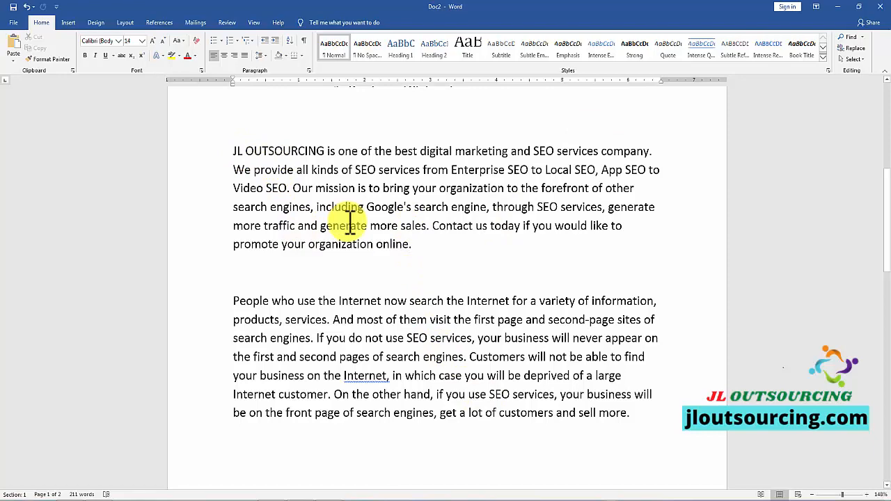
pyautogui.scroll(5, 341, 481)
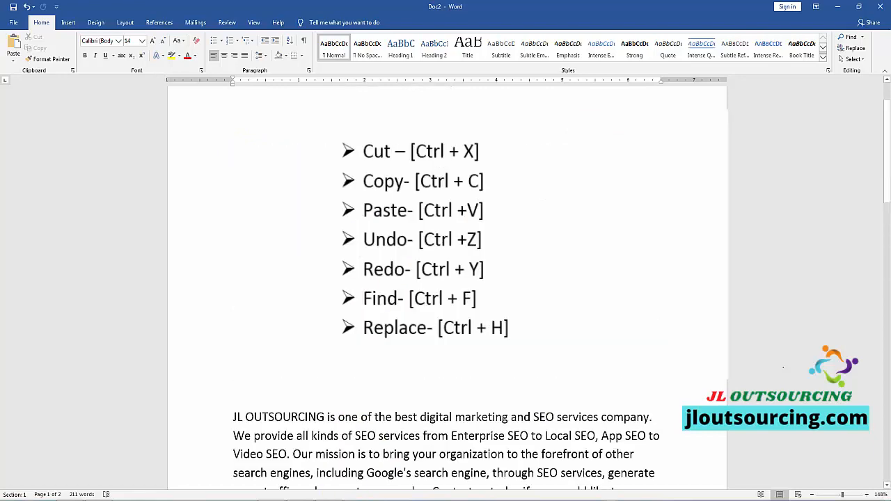
pyautogui.click(501, 269)
pyautogui.scroll(-2, 557, 373)
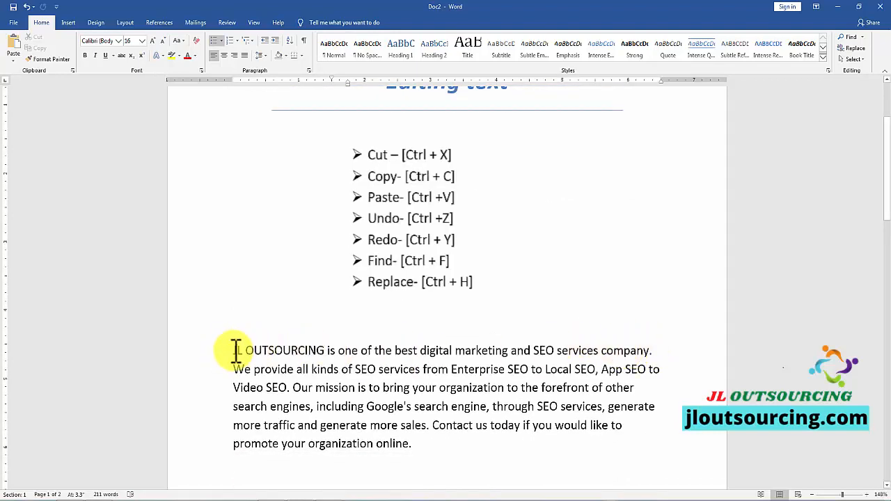
pyautogui.moveTo(235, 350); pyautogui.dragTo(655, 351)
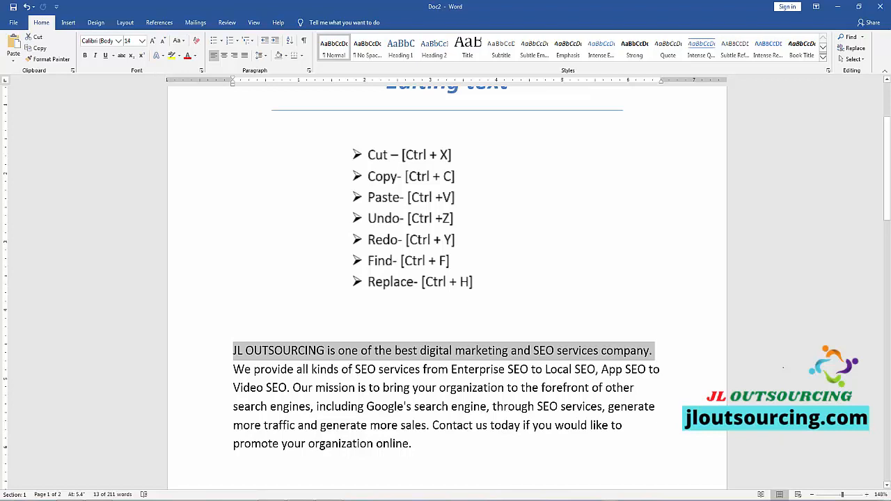
pyautogui.click(33, 36)
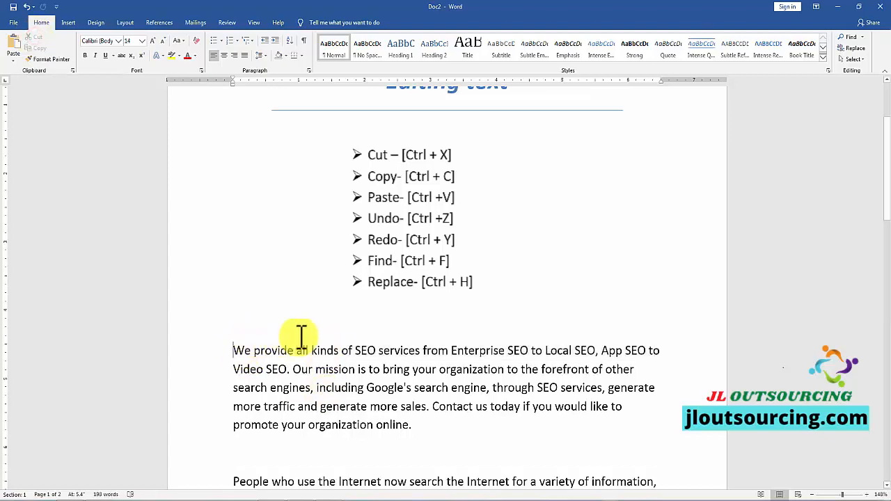
# Step: Paste the cut sentence at the start of the blank second page
pyautogui.scroll(-3, 376, 204)
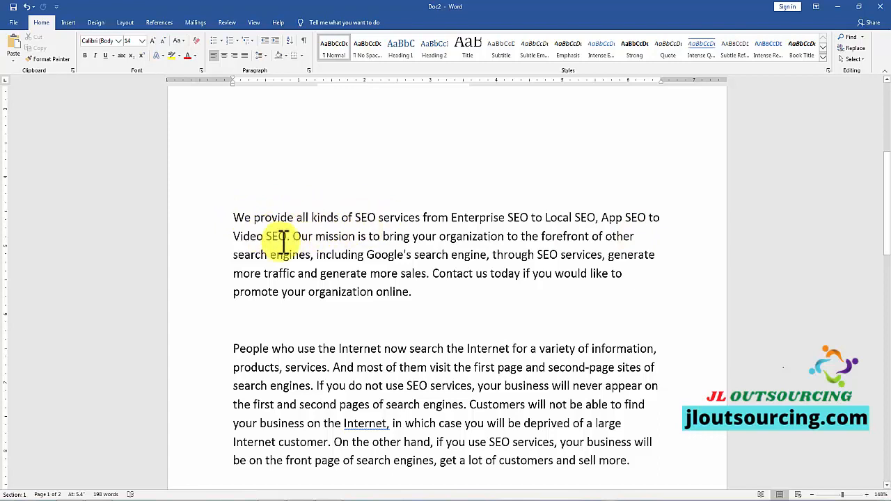
pyautogui.doubleClick(262, 218)
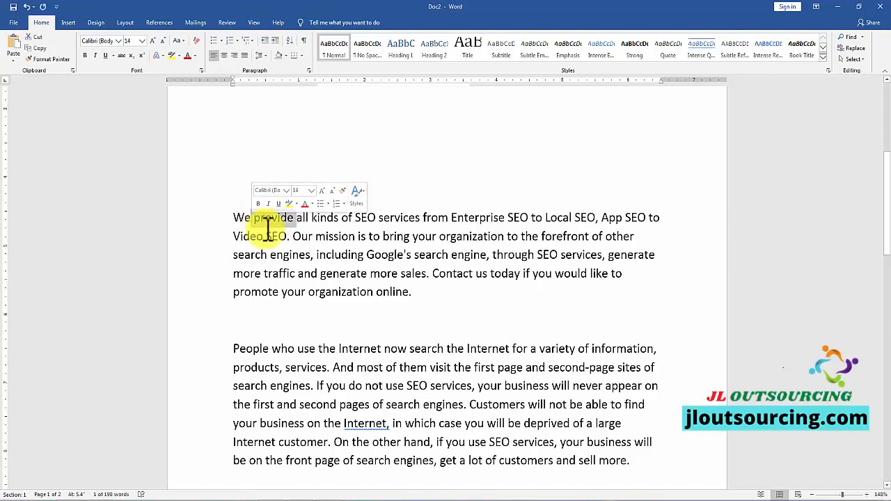
pyautogui.click(265, 224)
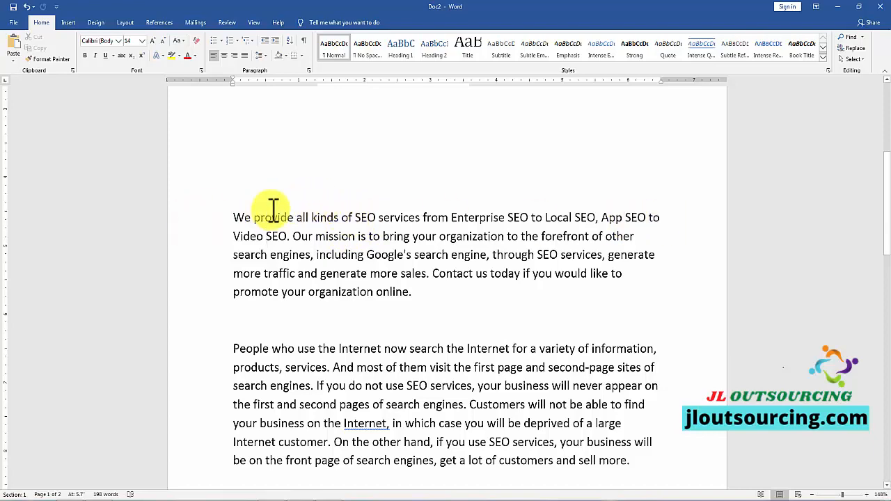
pyautogui.scroll(-1, 360, 288)
pyautogui.scroll(-4, 357, 292)
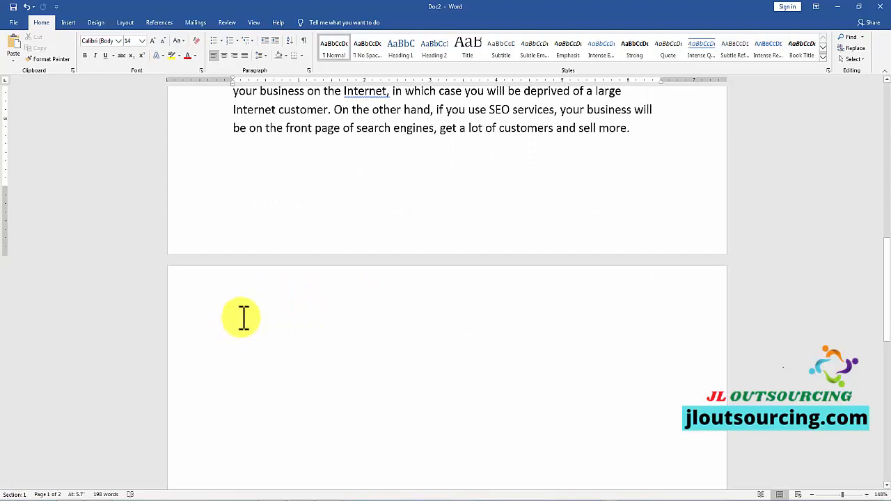
pyautogui.click(240, 320)
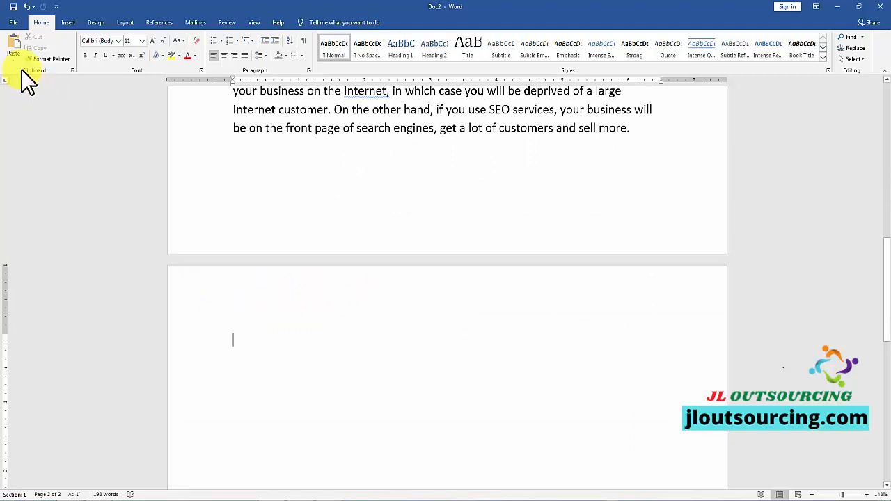
pyautogui.click(14, 48)
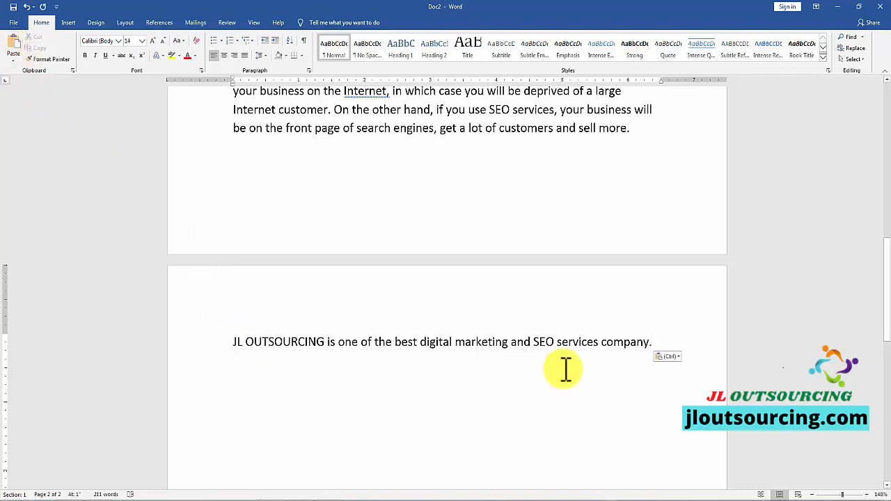
pyautogui.scroll(3, 458, 264)
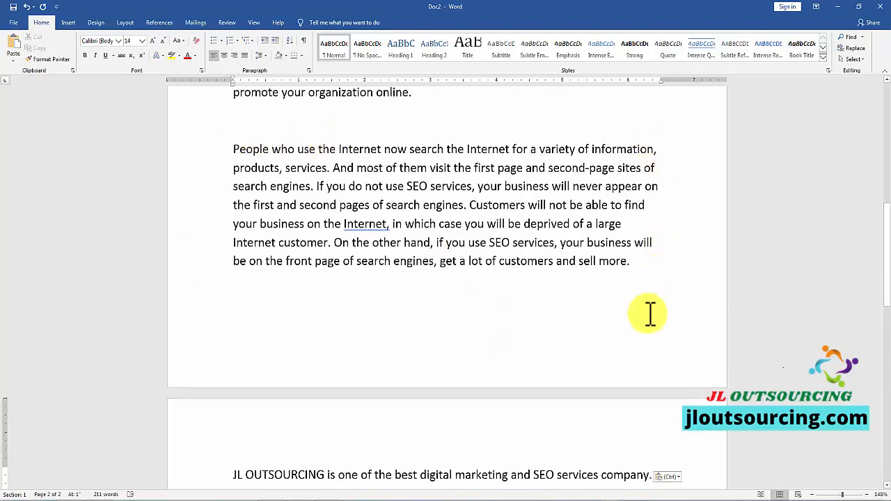
pyautogui.scroll(-3, 650, 313)
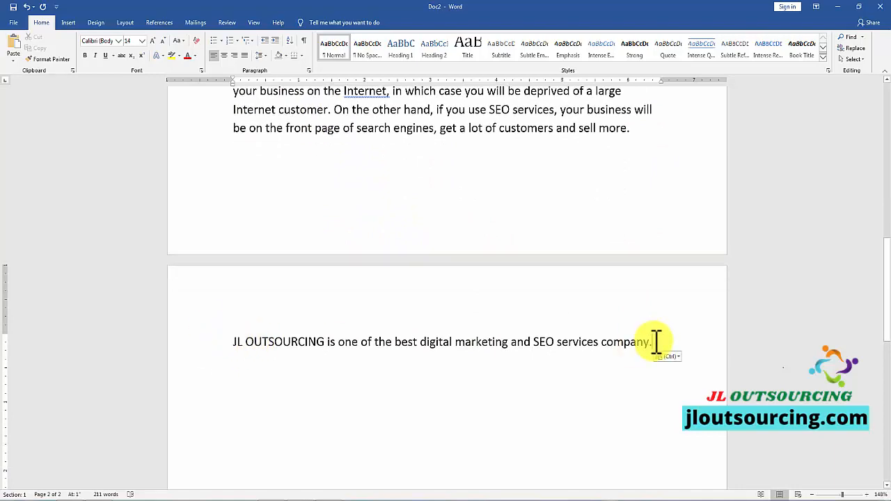
pyautogui.moveTo(652, 341); pyautogui.dragTo(235, 343)
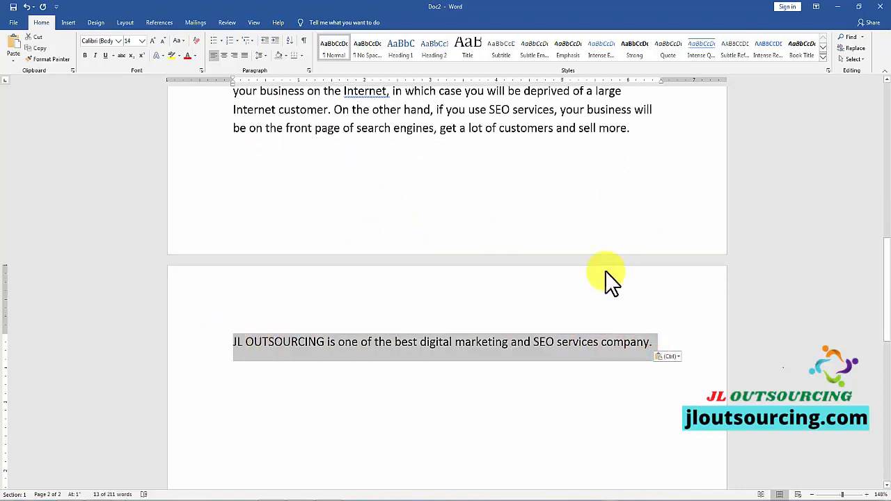
pyautogui.scroll(2, 607, 275)
pyautogui.scroll(-1, 607, 271)
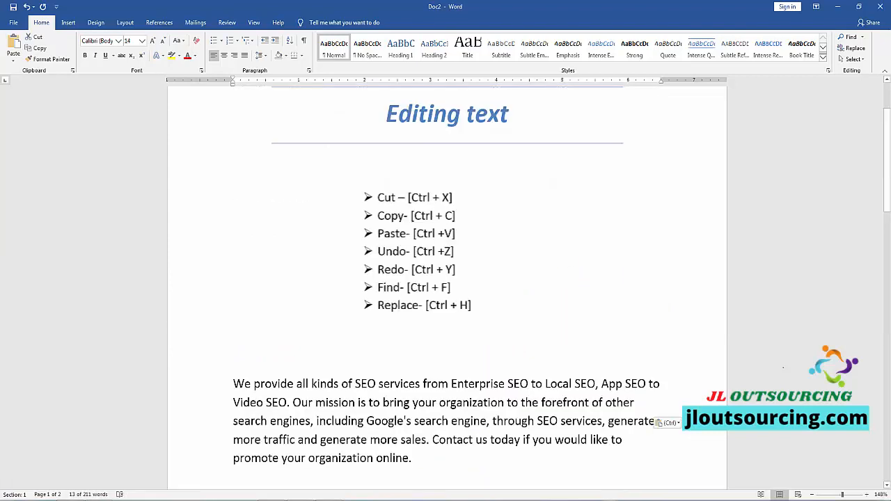
pyautogui.click(455, 234)
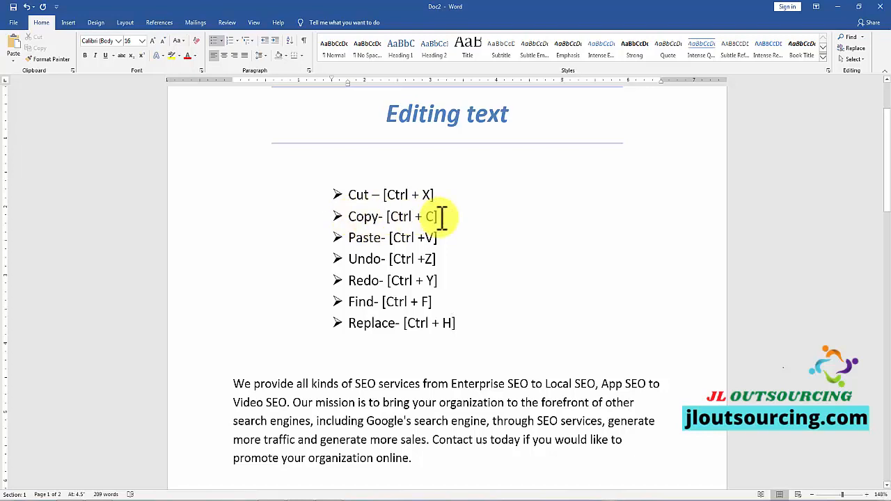
# Step: Copy the sentence "Contact us today if you would like to promote your organization online." from the end of the first body paragraph
pyautogui.scroll(-3, 540, 274)
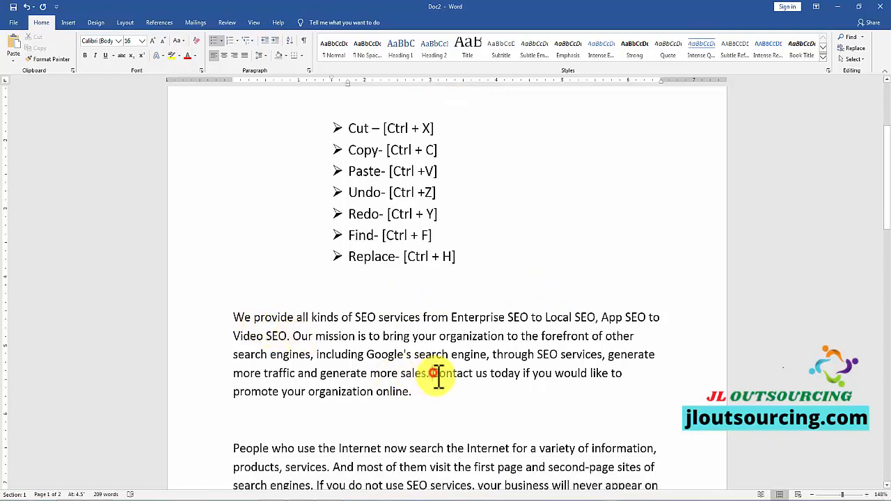
pyautogui.moveTo(433, 374); pyautogui.dragTo(477, 410)
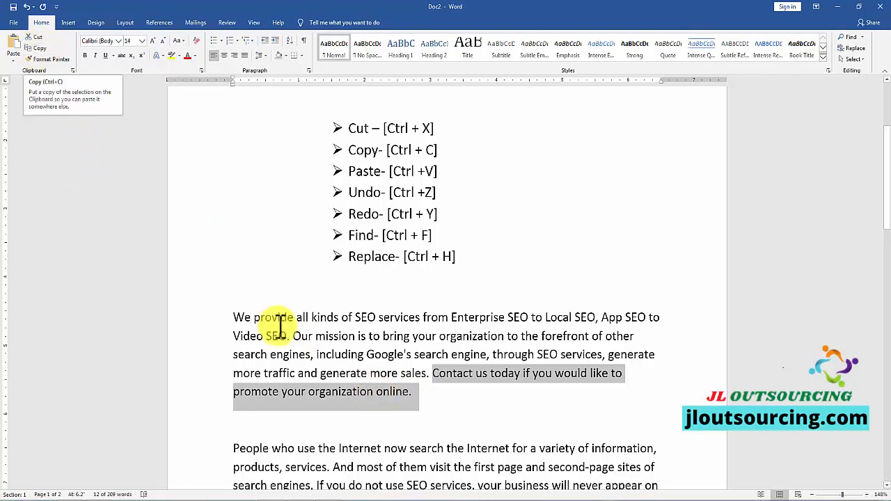
pyautogui.click(272, 298)
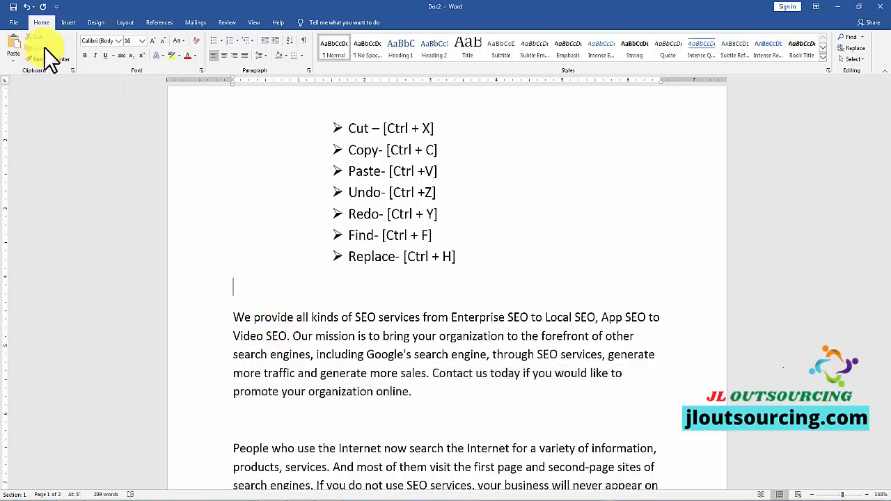
pyautogui.moveTo(438, 373); pyautogui.dragTo(437, 388)
pyautogui.hotkey('ctrl', 'c')
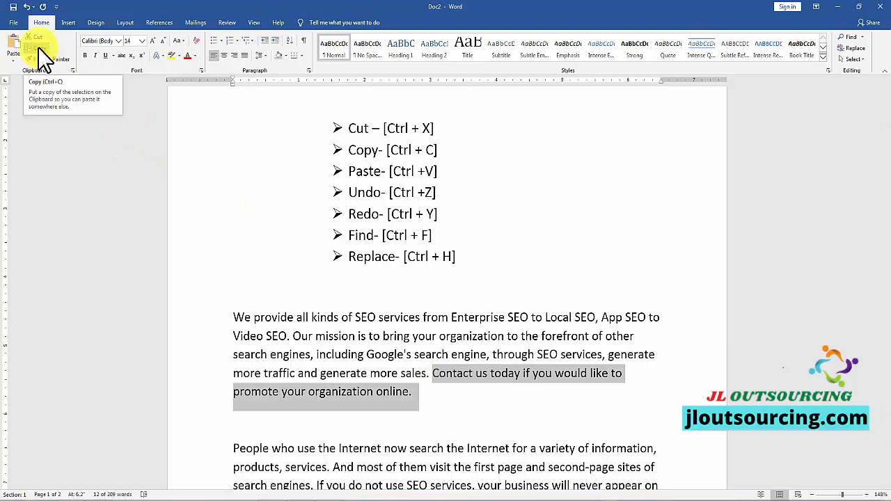
pyautogui.click(39, 48)
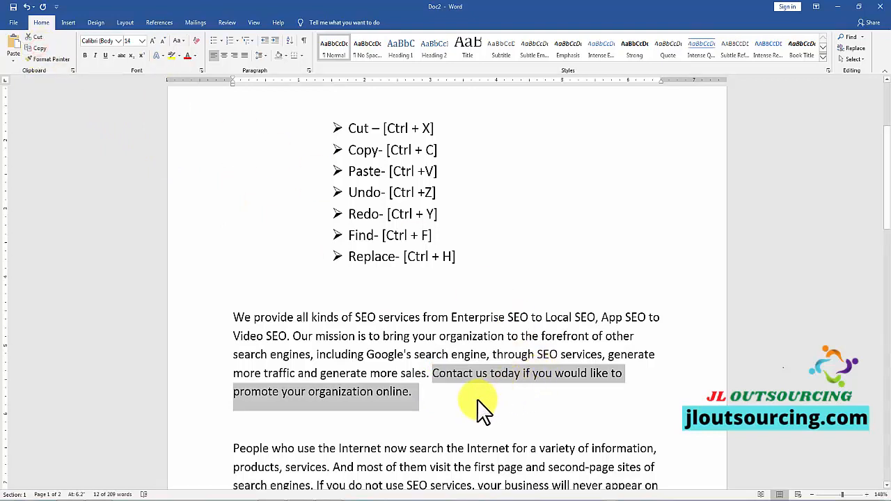
pyautogui.scroll(-1, 483, 411)
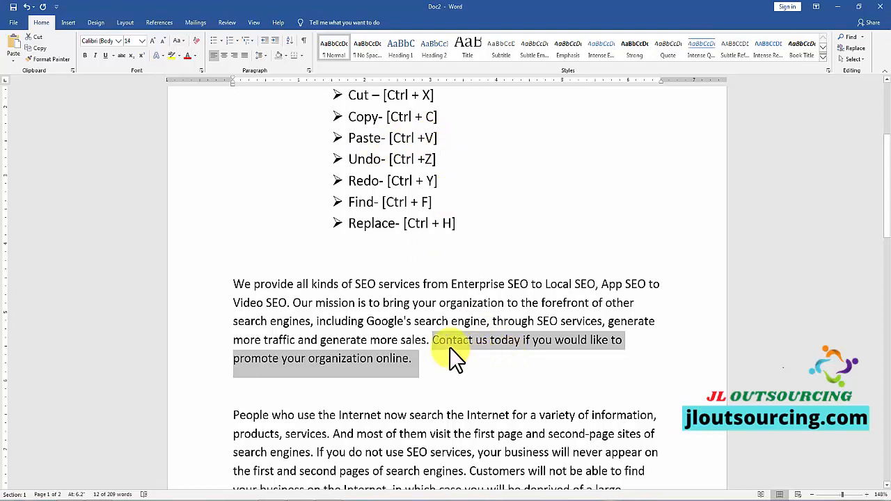
# Step: Paste the copied sentence on a new line below the JL OUTSOURCING sentence on the second page
pyautogui.scroll(-4, 446, 347)
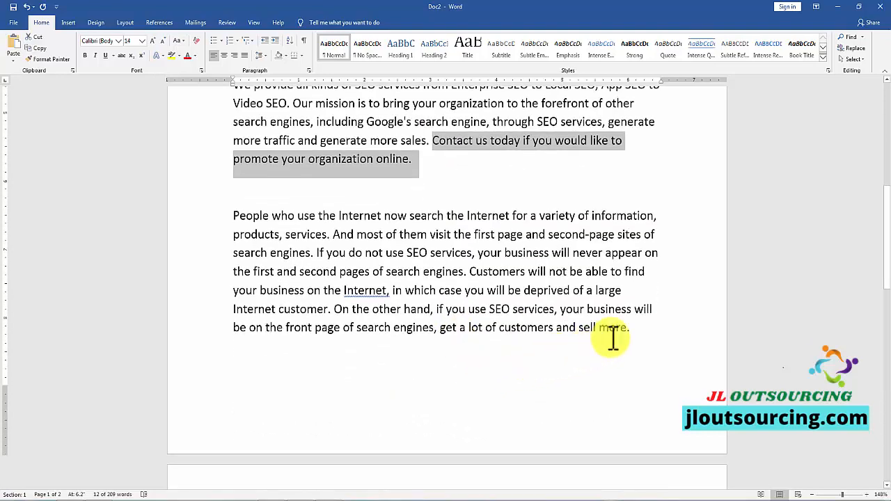
pyautogui.scroll(-4, 610, 355)
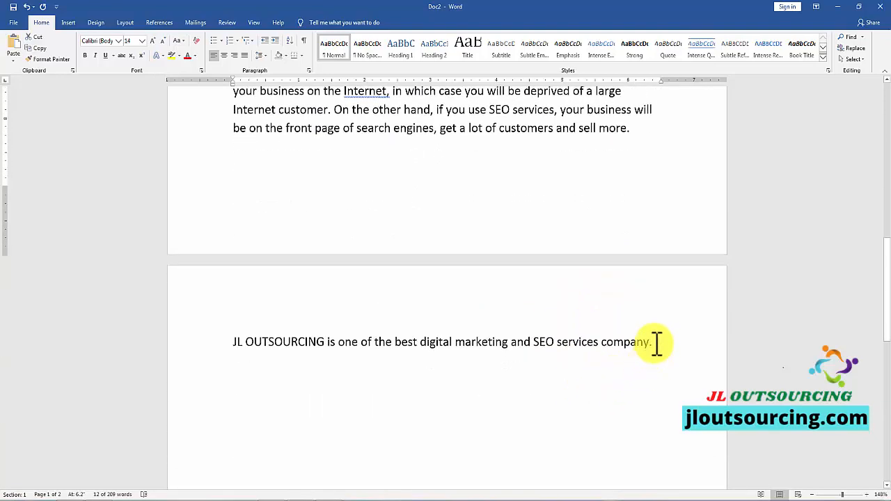
pyautogui.click(657, 344)
pyautogui.press('Return')
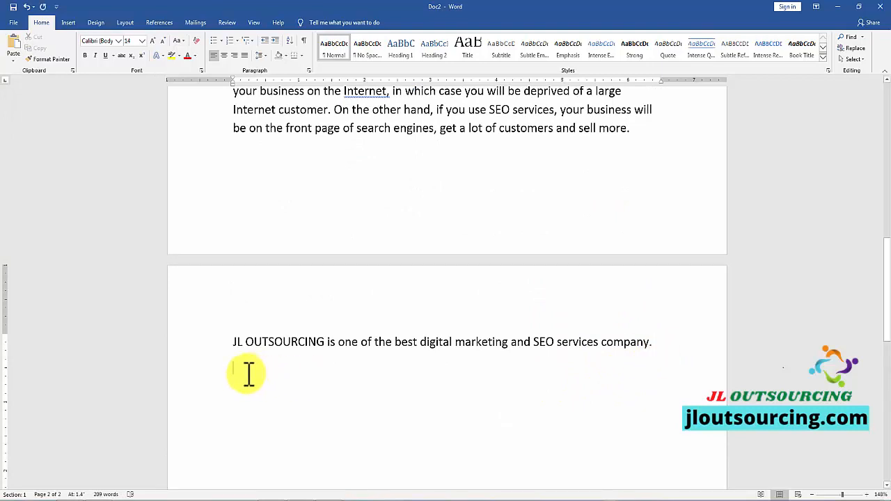
pyautogui.click(14, 41)
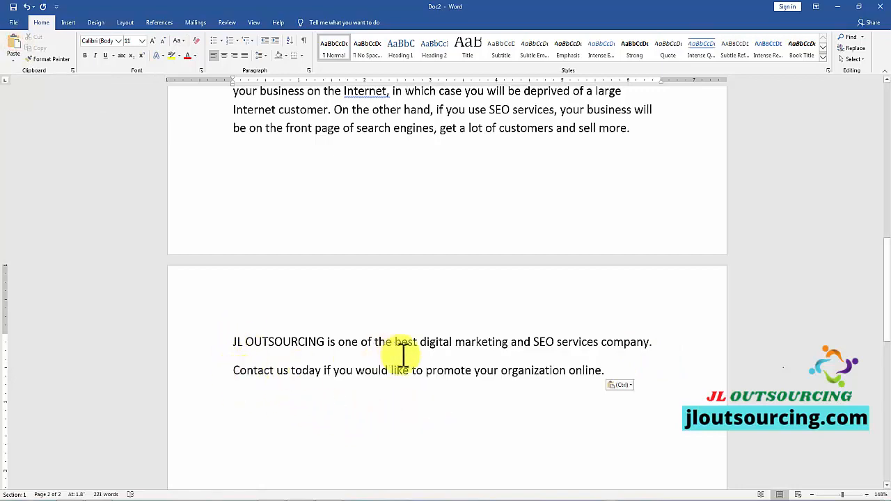
pyautogui.scroll(5, 614, 327)
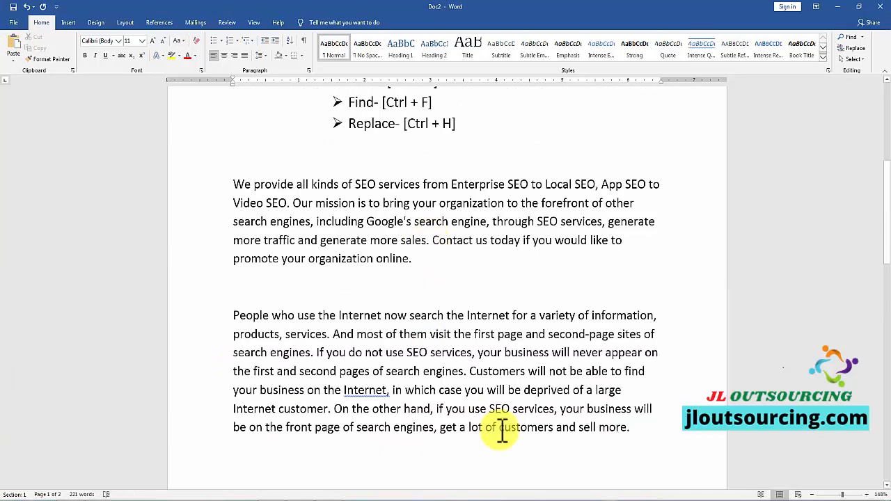
pyautogui.scroll(-4, 500, 435)
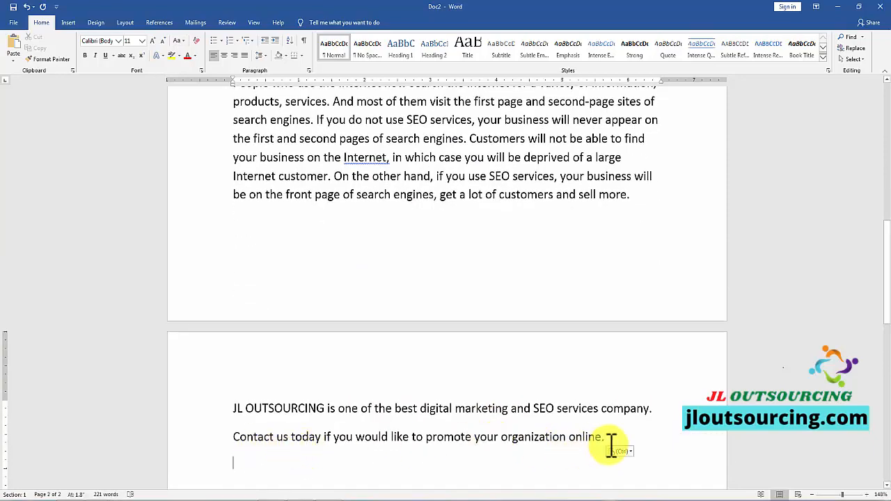
# Step: Select "We provide all kinds of SEO" at the start of the first body paragraph and clear the selection
pyautogui.scroll(7, 610, 441)
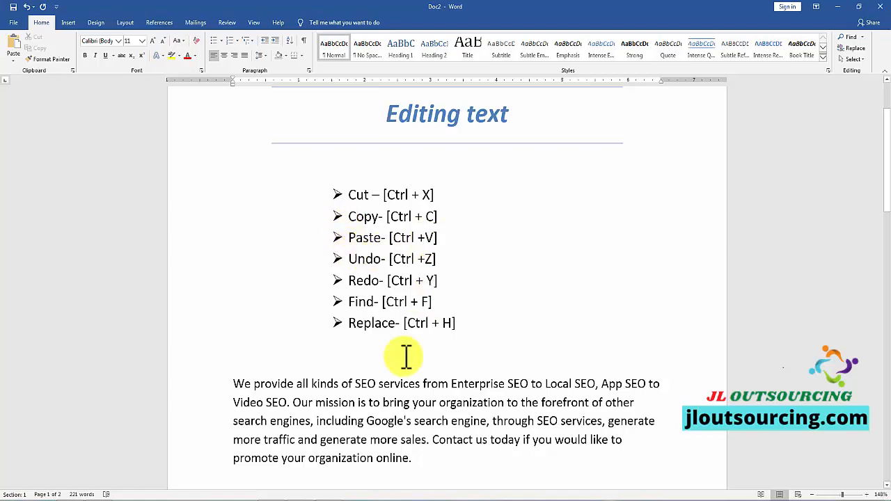
pyautogui.scroll(-3, 238, 285)
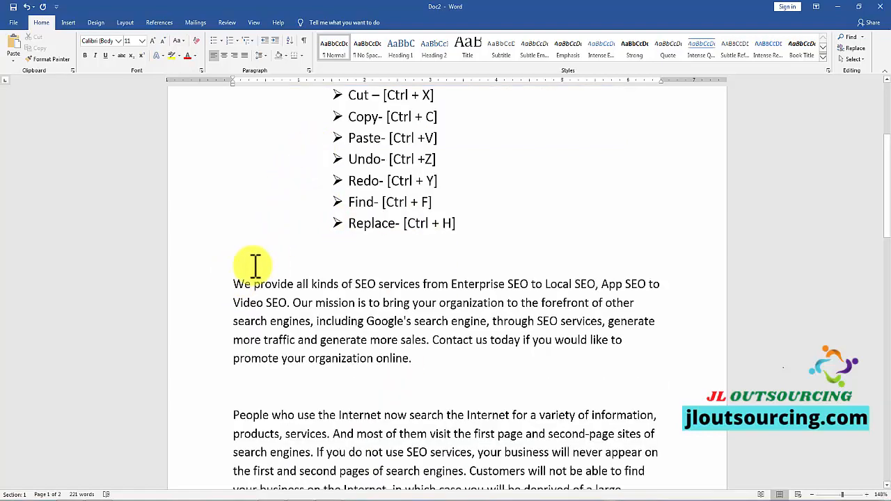
pyautogui.moveTo(234, 285); pyautogui.dragTo(371, 284)
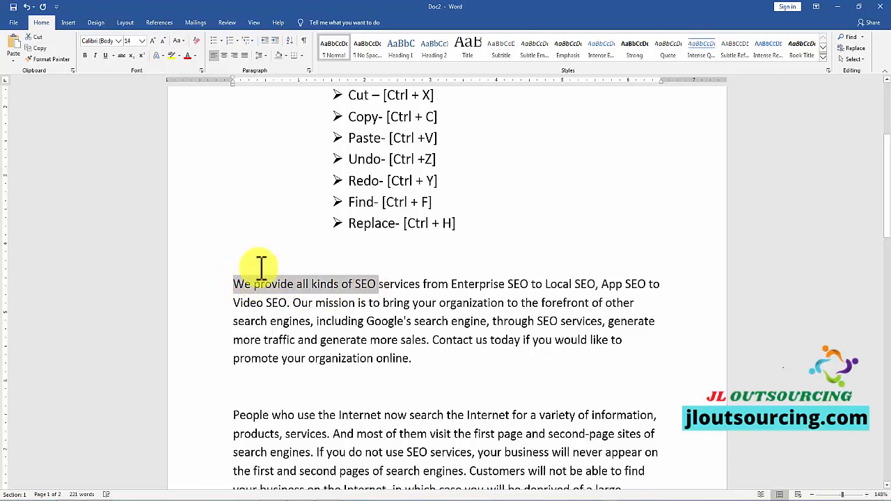
pyautogui.click(244, 254)
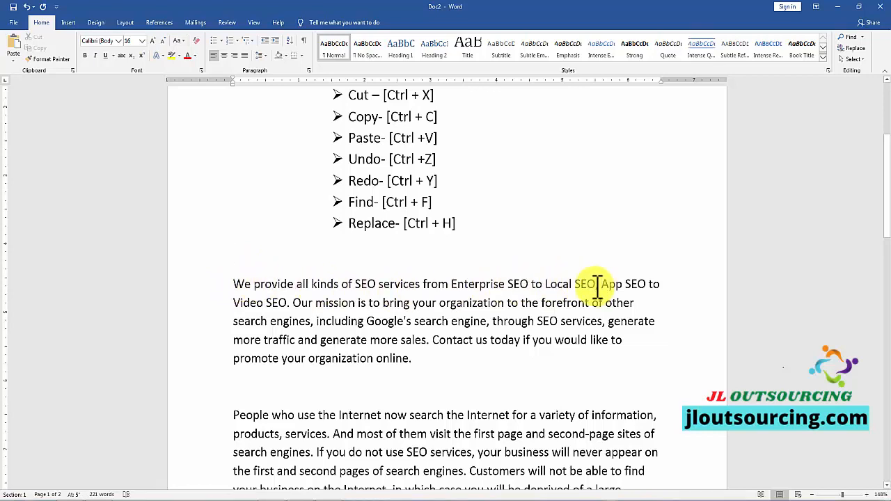
# Step: Extend a selection character by character from the start of the first body paragraph, past "We provide all kinds of SEO"
pyautogui.click(236, 284)
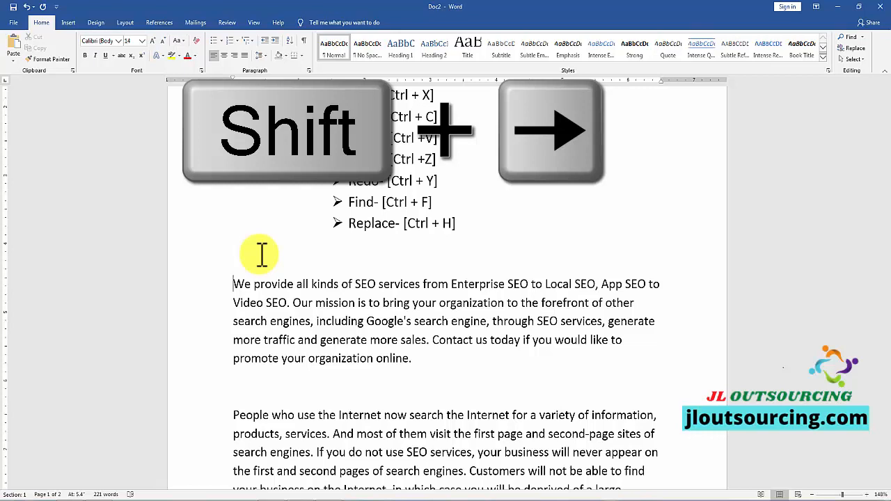
pyautogui.hotkey('shift', 'Right')
pyautogui.hotkey('shift', 'Right')
pyautogui.hotkey('shift', 'Right')
pyautogui.hotkey('shift', 'Right')
pyautogui.hotkey('shift', 'Right')
pyautogui.hotkey('shift', 'Right')
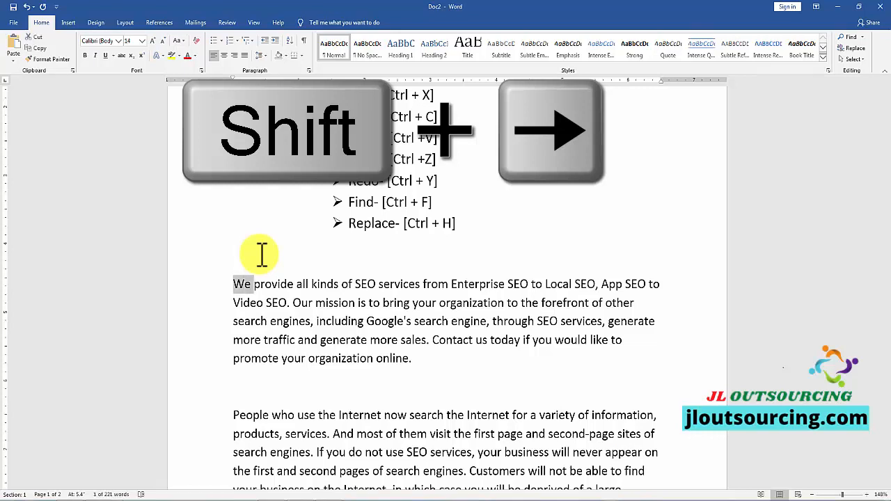
pyautogui.hotkey('shift', 'Right')
pyautogui.hotkey('shift', 'Right')
pyautogui.hotkey('shift', 'Right')
pyautogui.hotkey('shift', 'Right')
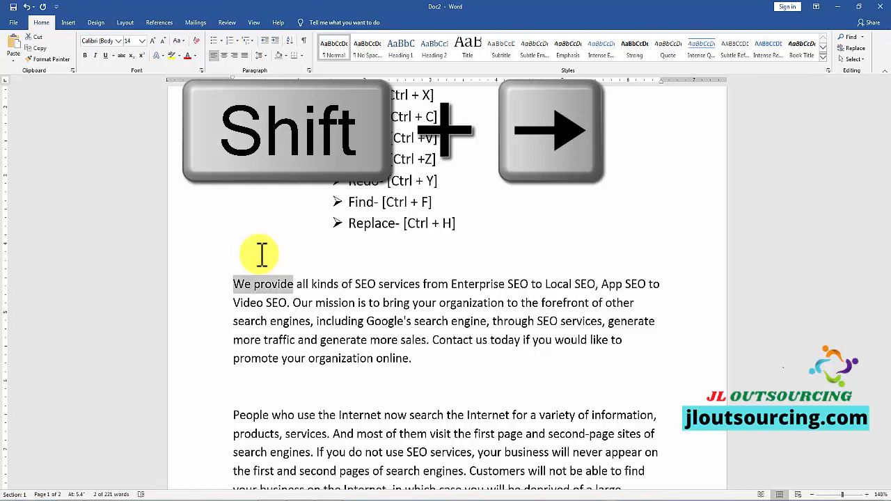
pyautogui.hotkey('shift', 'Right')
pyautogui.hotkey('shift', 'Right')
pyautogui.hotkey('shift', 'Right')
pyautogui.hotkey('shift', 'Right')
pyautogui.hotkey('shift', 'Right')
pyautogui.hotkey('shift', 'Right')
pyautogui.hotkey('shift', 'Right')
pyautogui.hotkey('shift', 'Right')
pyautogui.hotkey('shift', 'Right')
pyautogui.hotkey('shift', 'Right')
pyautogui.hotkey('shift', 'Right')
pyautogui.hotkey('shift', 'Right')
pyautogui.hotkey('shift', 'Right')
pyautogui.hotkey('shift', 'Right')
pyautogui.hotkey('shift', 'Right')
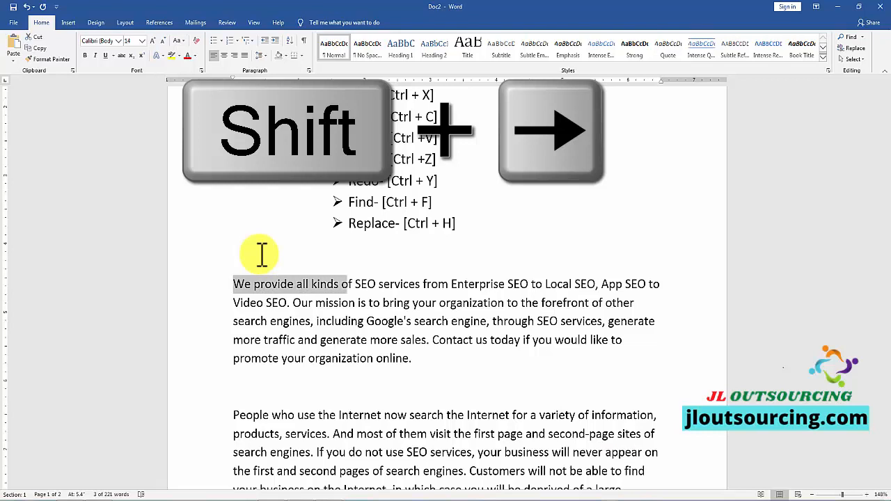
pyautogui.hotkey('shift', 'Right')
pyautogui.hotkey('shift', 'Right')
pyautogui.hotkey('shift', 'Right')
pyautogui.hotkey('shift', 'Right')
pyautogui.hotkey('shift', 'Right')
pyautogui.hotkey('shift', 'Right')
pyautogui.hotkey('shift', 'Right')
pyautogui.hotkey('shift', 'Right')
pyautogui.hotkey('shift', 'Right')
pyautogui.hotkey('shift', 'Right')
pyautogui.hotkey('shift', 'Right')
pyautogui.hotkey('shift', 'Right')
pyautogui.hotkey('shift', 'Right')
pyautogui.hotkey('shift', 'Right')
pyautogui.hotkey('shift', 'Right')
pyautogui.hotkey('shift', 'Right')
pyautogui.hotkey('shift', 'Right')
pyautogui.hotkey('shift', 'Right')
pyautogui.hotkey('shift', 'Right')
pyautogui.hotkey('shift', 'Right')
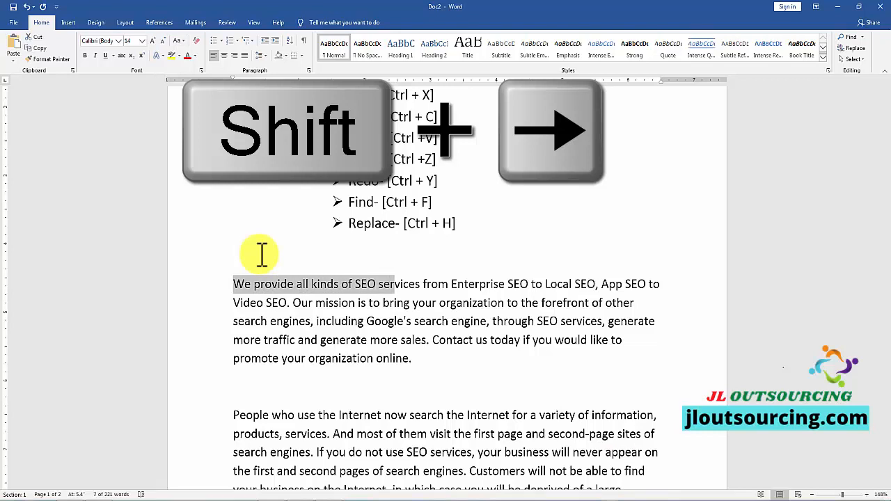
pyautogui.hotkey('shift', 'Right')
pyautogui.hotkey('shift', 'Right')
pyautogui.hotkey('shift', 'Right')
pyautogui.hotkey('shift', 'Right')
pyautogui.hotkey('shift', 'Right')
pyautogui.hotkey('shift', 'Right')
pyautogui.hotkey('shift', 'Right')
pyautogui.hotkey('shift', 'Right')
pyautogui.hotkey('shift', 'Right')
pyautogui.hotkey('shift', 'Right')
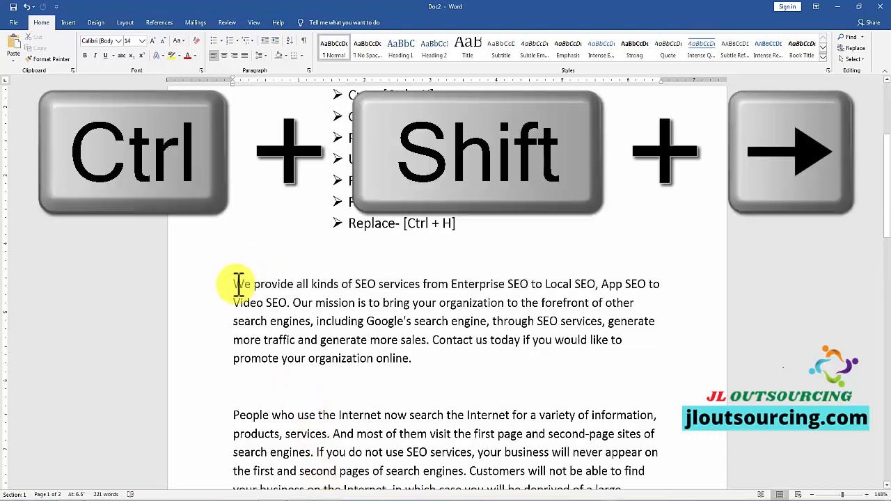
# Step: Extend a selection word by word over "We provide all kinds" in the first body paragraph, and clear it
pyautogui.moveTo(235, 284); pyautogui.dragTo(249, 286)
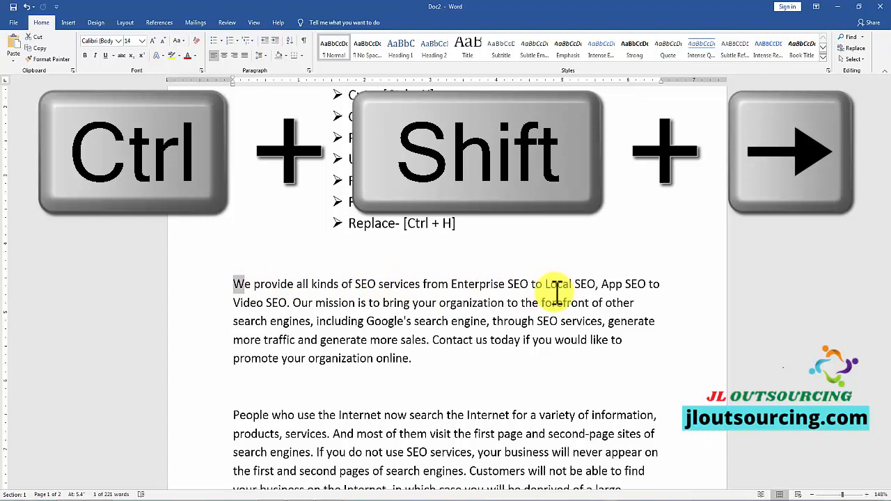
pyautogui.hotkey('ctrl', 'shift', 'Right')
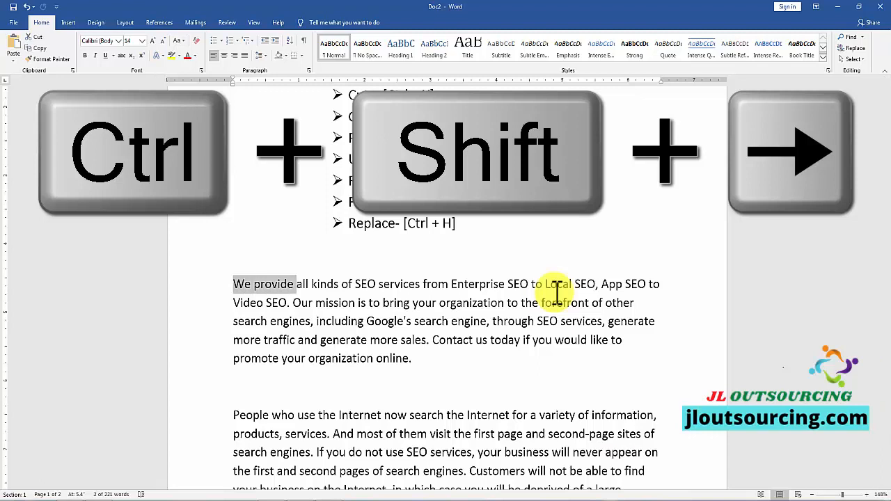
pyautogui.hotkey('ctrl', 'shift', 'Right')
pyautogui.hotkey('ctrl', 'shift', 'Right')
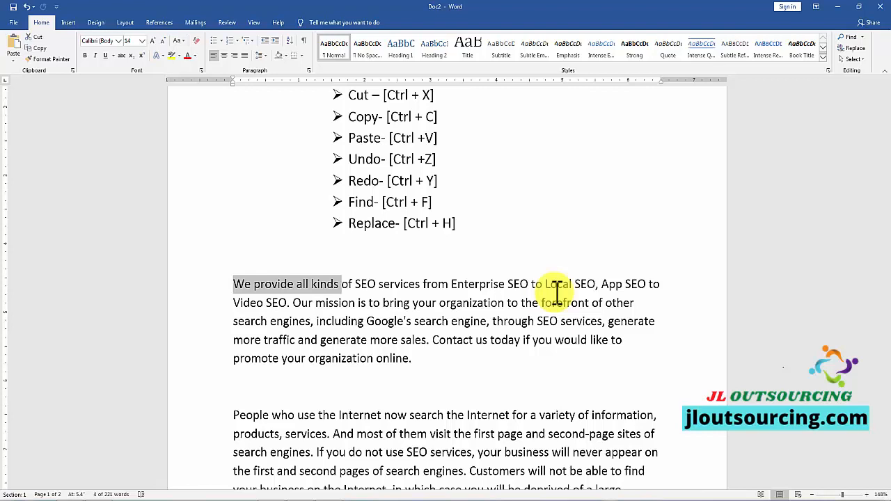
pyautogui.click(325, 306)
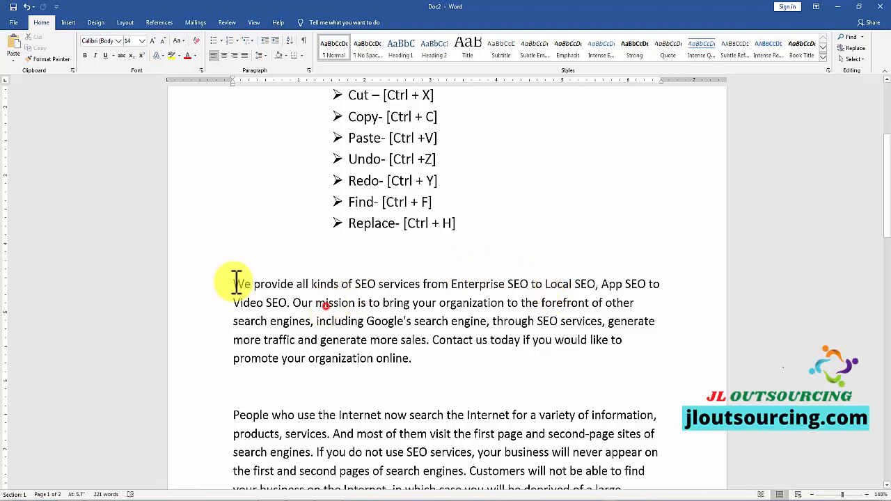
# Step: Select the first body paragraph's opening line up to "Local SEO", and place the cursor in the bulleted shortcut list
pyautogui.moveTo(237, 283); pyautogui.dragTo(595, 285)
pyautogui.scroll(1, 446, 257)
pyautogui.click(352, 226)
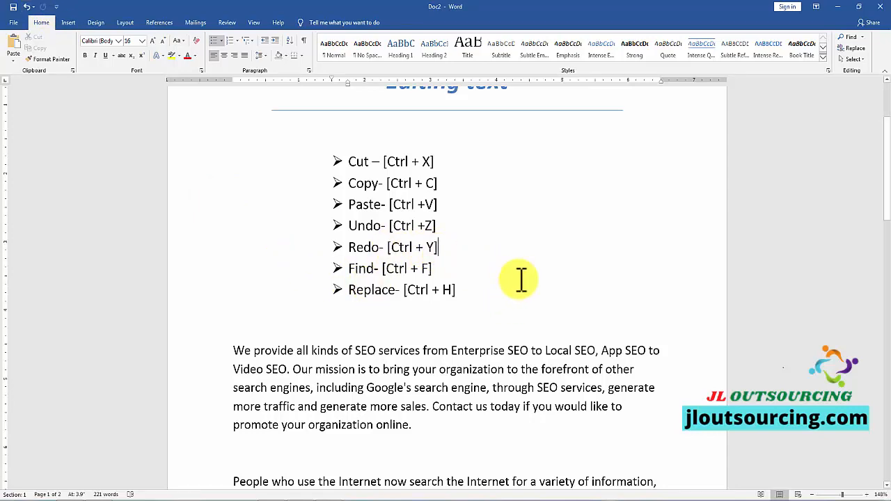
# Step: Highlight the first body paragraph's opening sentence, "We provide all kinds of SEO services from Enterprise SEO to Local SEO, App SEO to Video SEO.", in yellow
pyautogui.scroll(-3, 439, 245)
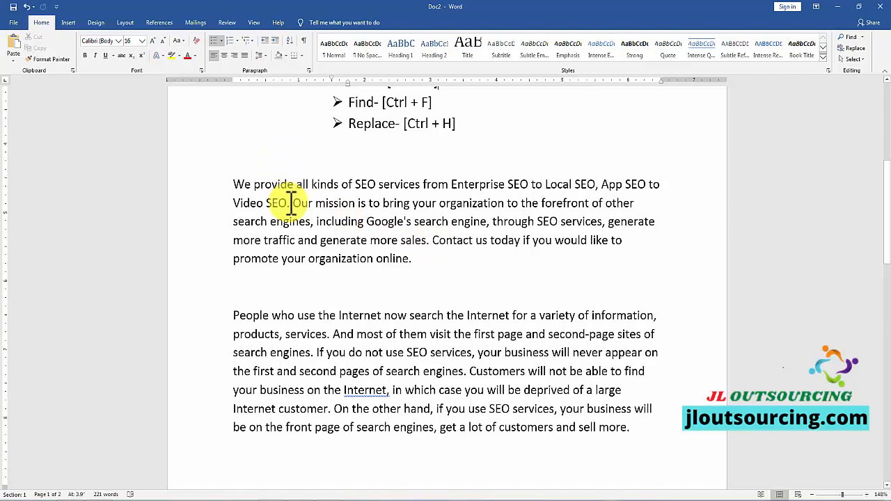
pyautogui.moveTo(290, 203); pyautogui.dragTo(244, 183)
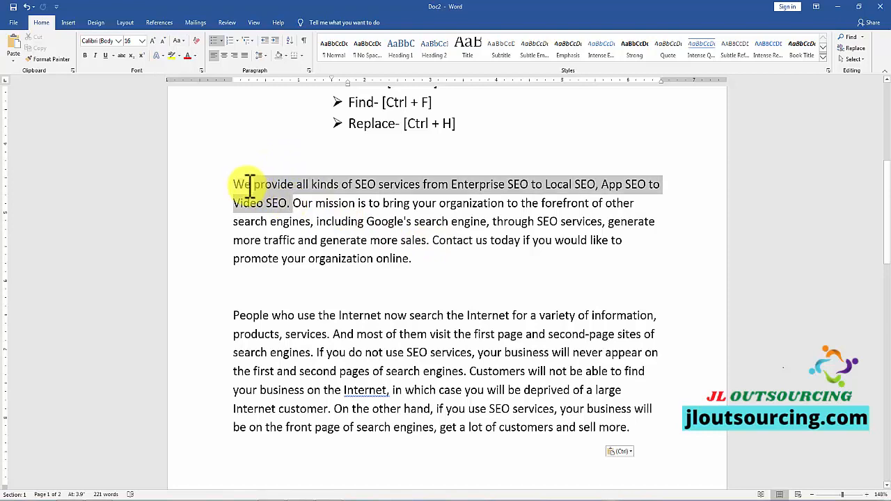
pyautogui.click(170, 57)
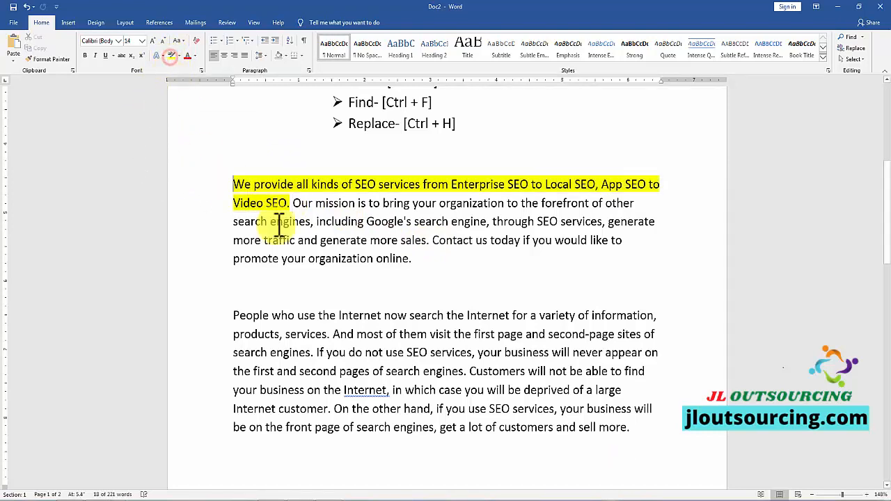
pyautogui.click(410, 259)
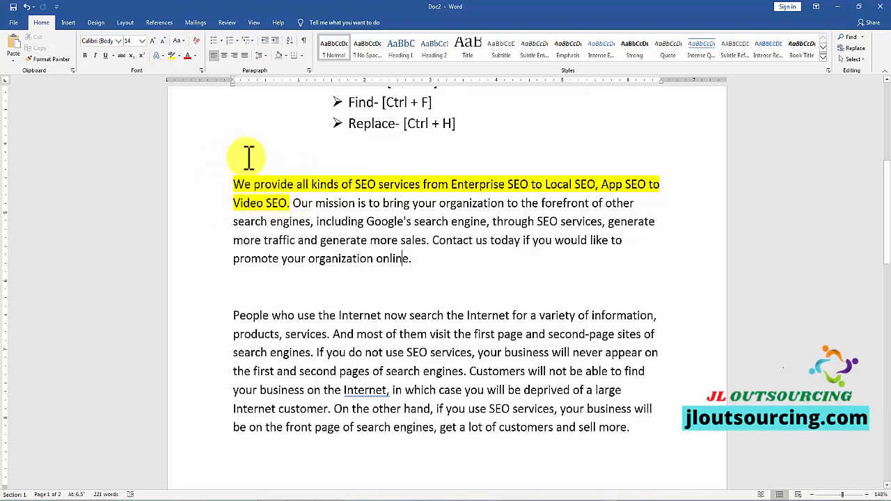
# Step: Undo the yellow highlight on the first body paragraph's opening sentence and redo it
pyautogui.click(26, 7)
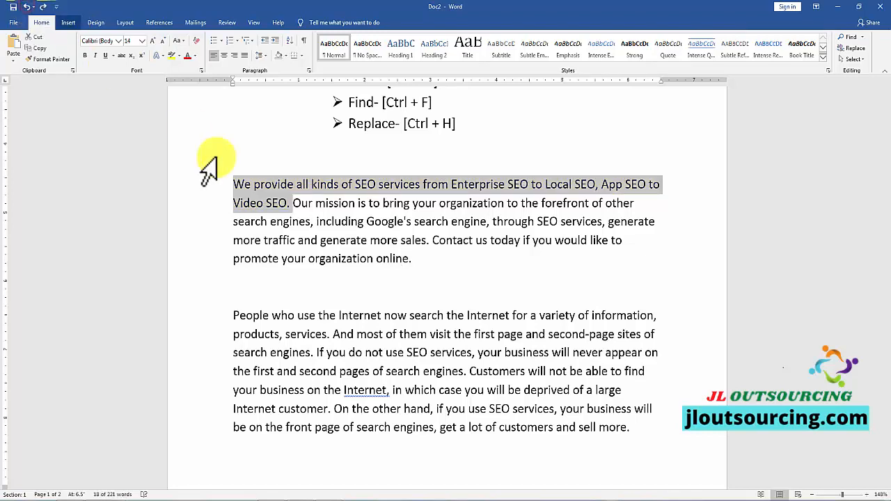
pyautogui.click(286, 203)
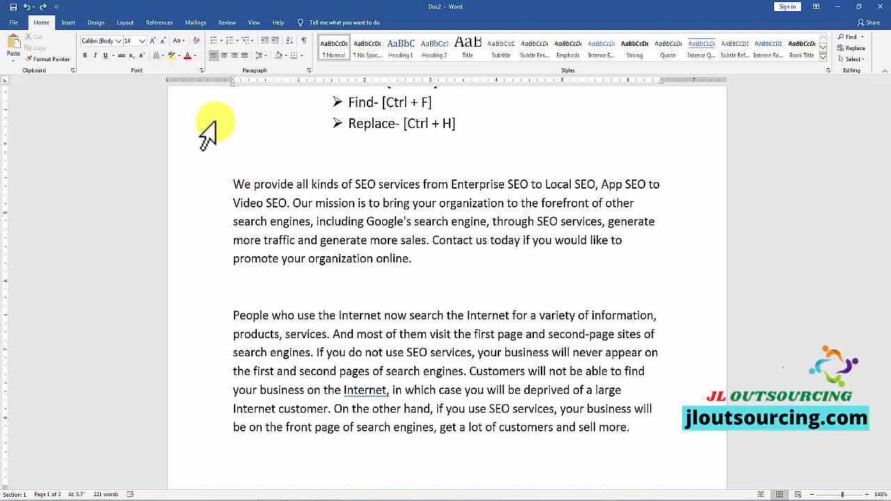
pyautogui.click(42, 7)
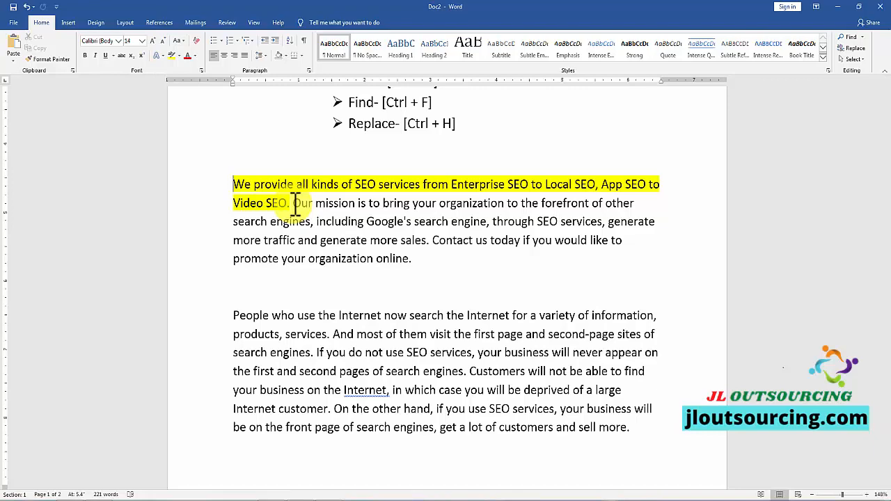
# Step: Open the document's Find search and copy the word "SEO" from the second body paragraph
pyautogui.scroll(1, 295, 205)
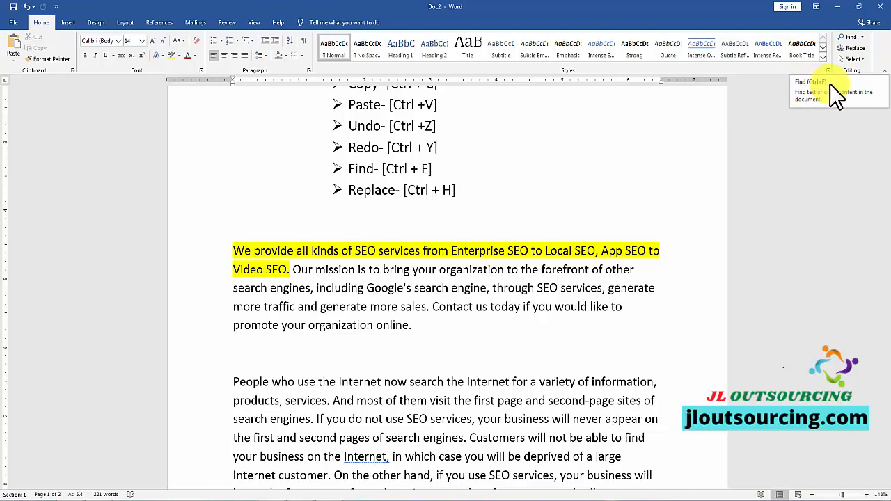
pyautogui.click(847, 38)
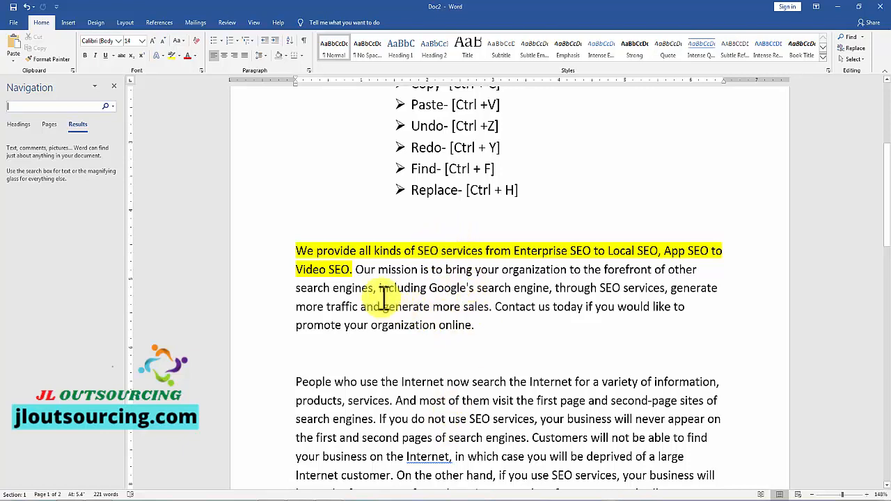
pyautogui.doubleClick(479, 419)
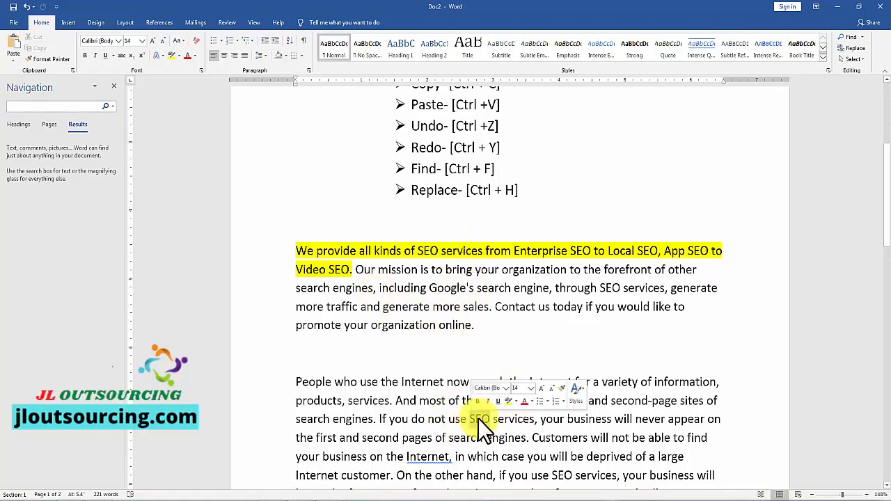
pyautogui.rightClick(481, 421)
pyautogui.click(501, 304)
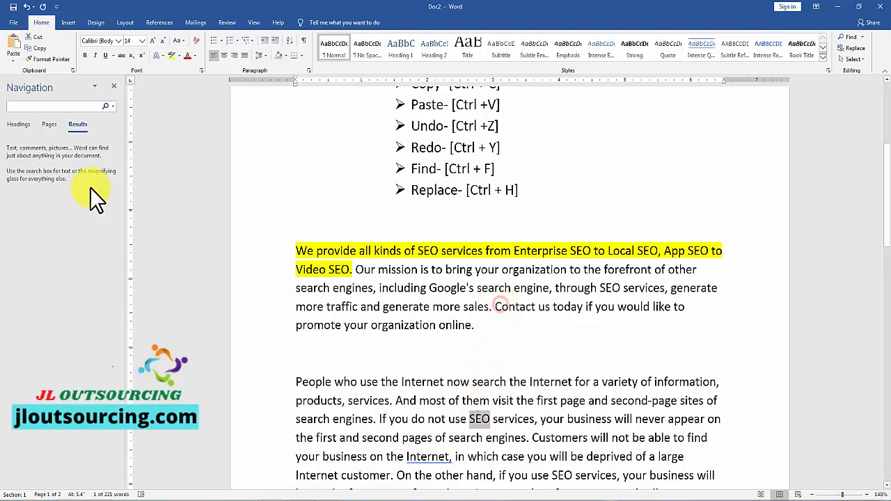
# Step: Search the document for the copied word "SEO", look through the highlighted matches, and close the search results
pyautogui.click(21, 105)
pyautogui.hotkey('ctrl', 'v')
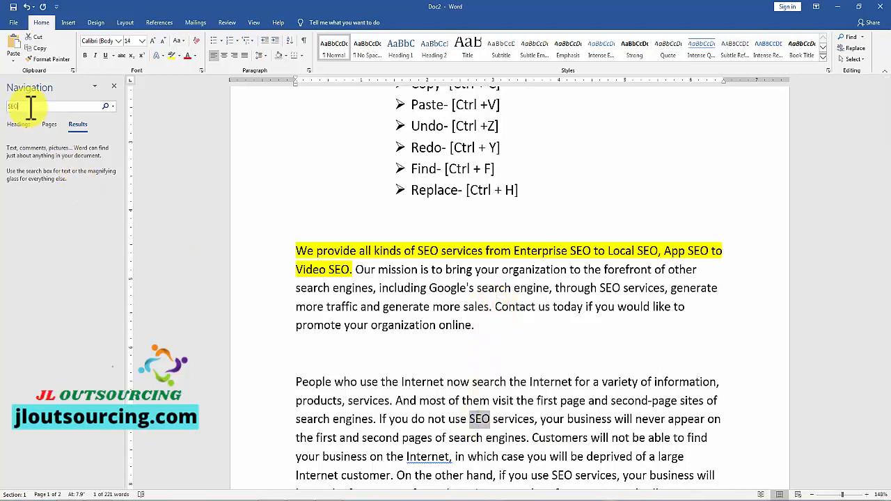
pyautogui.click(104, 106)
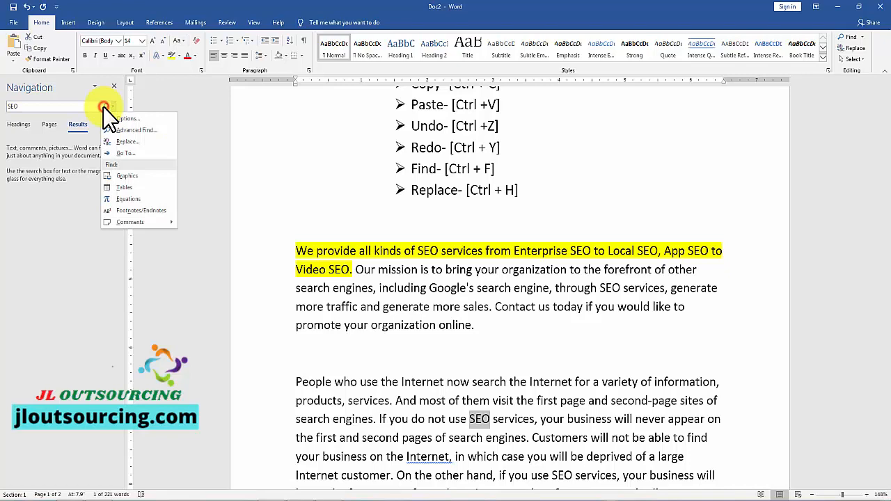
pyautogui.click(31, 105)
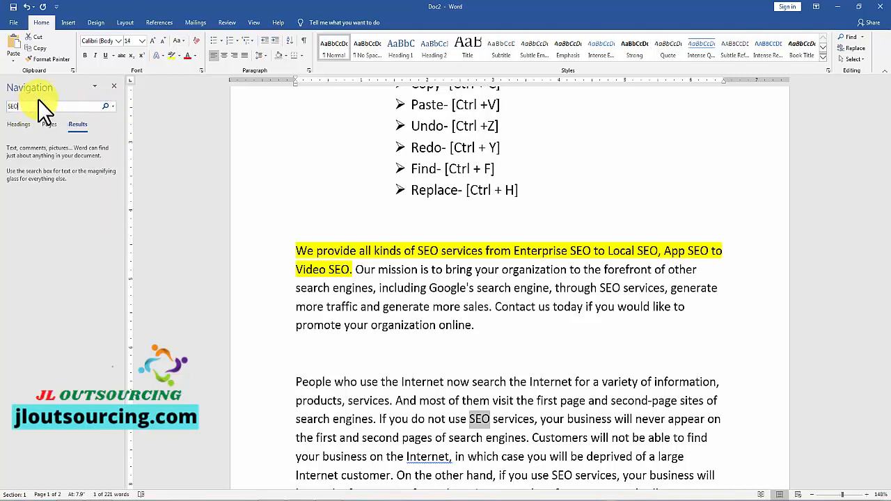
pyautogui.press('Return')
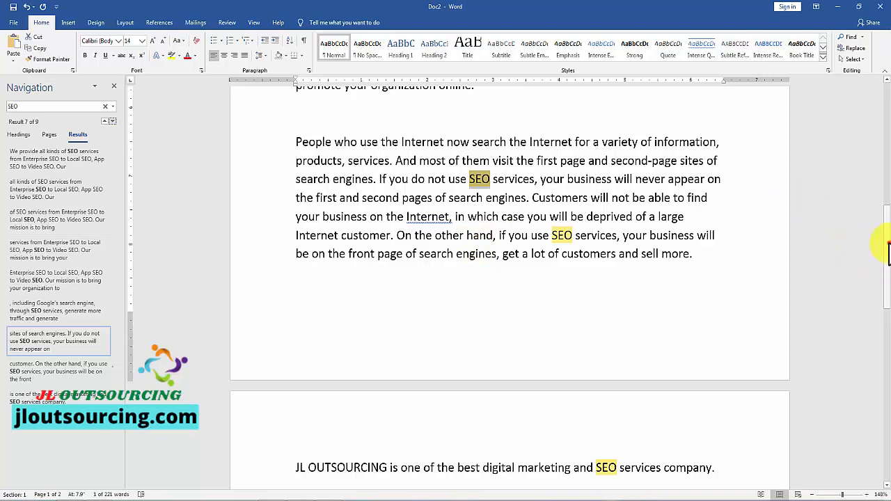
pyautogui.moveTo(888, 243); pyautogui.dragTo(886, 182)
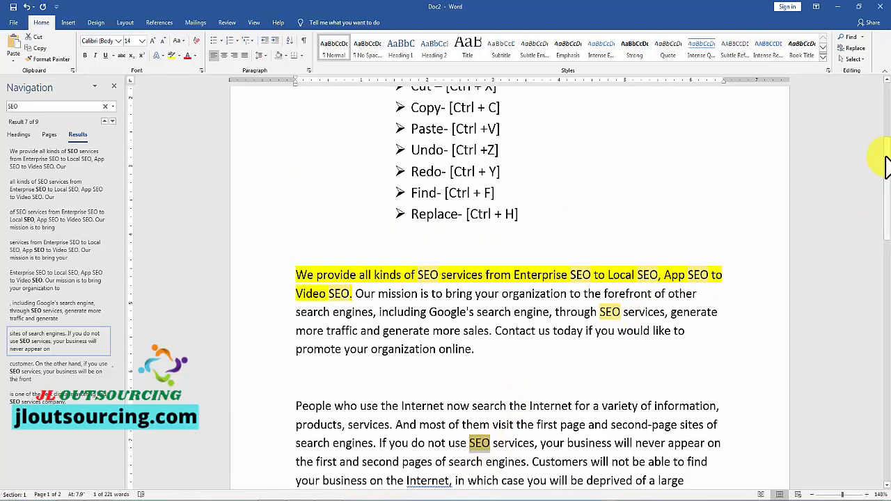
pyautogui.moveTo(886, 167); pyautogui.dragTo(888, 147)
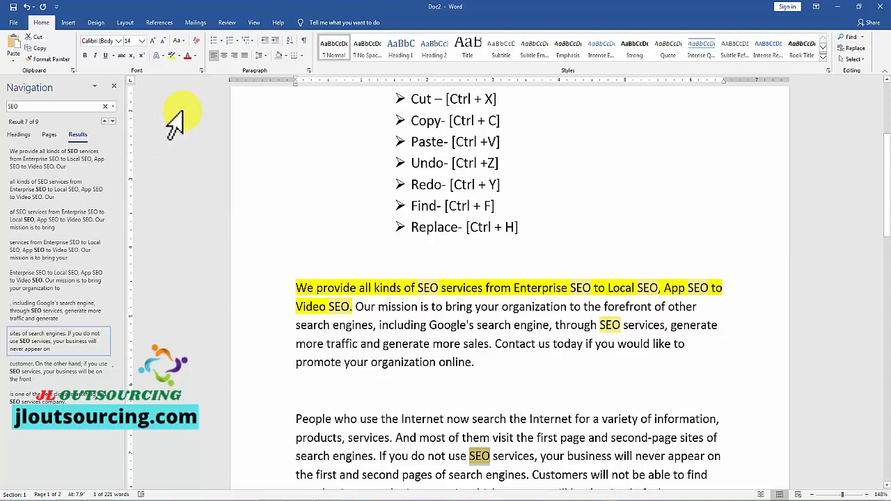
pyautogui.click(113, 86)
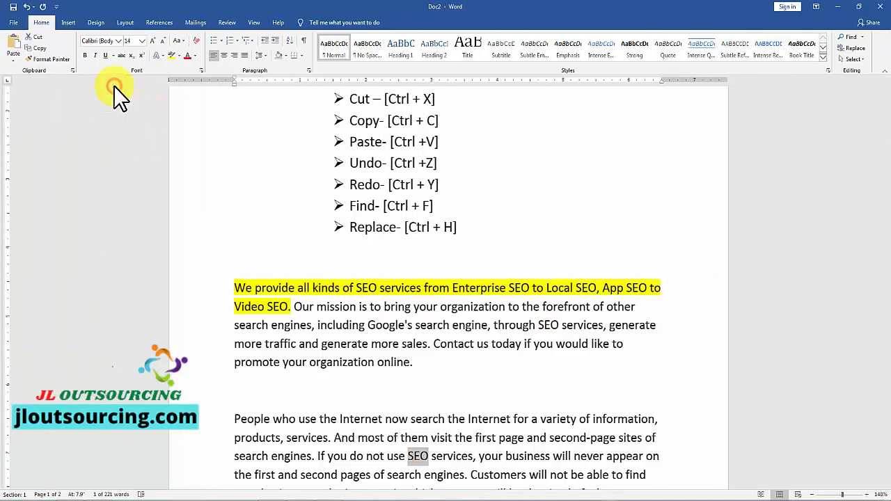
# Step: Open Advanced Find with "SEO" as the search text and move the dialog clear of the first body paragraph
pyautogui.click(661, 342)
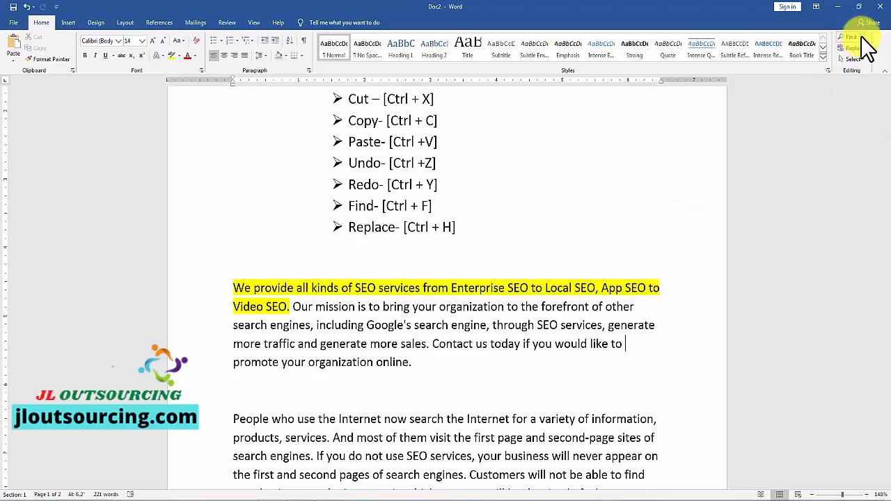
pyautogui.click(861, 37)
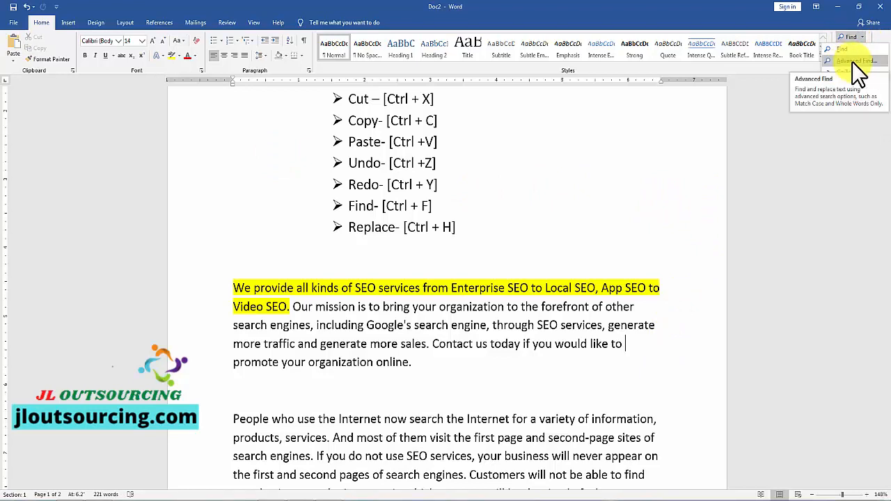
pyautogui.click(852, 62)
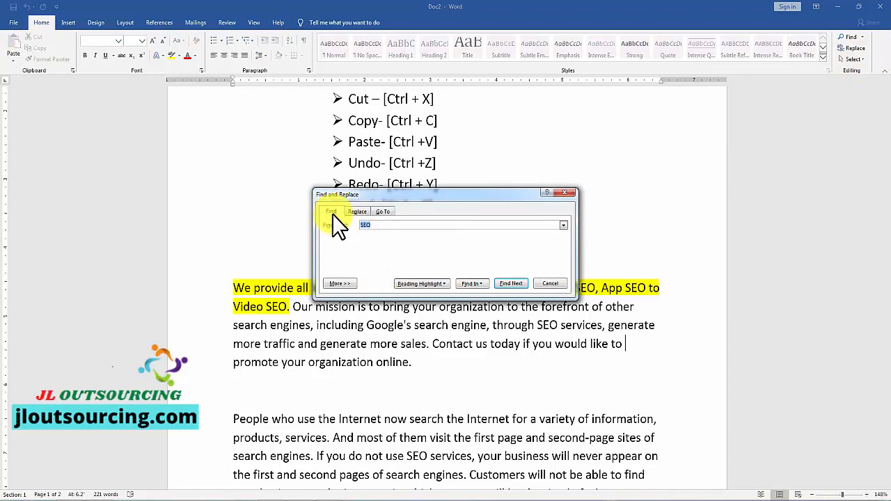
pyautogui.moveTo(425, 194); pyautogui.dragTo(216, 131)
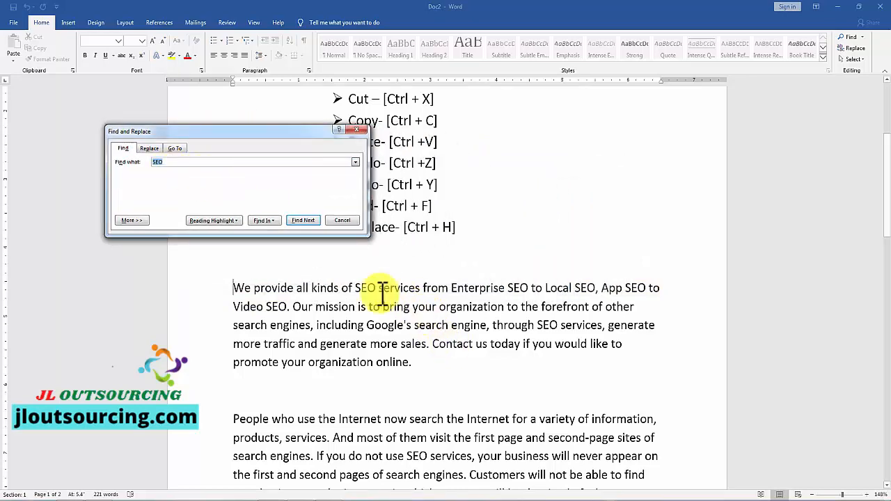
pyautogui.click(167, 162)
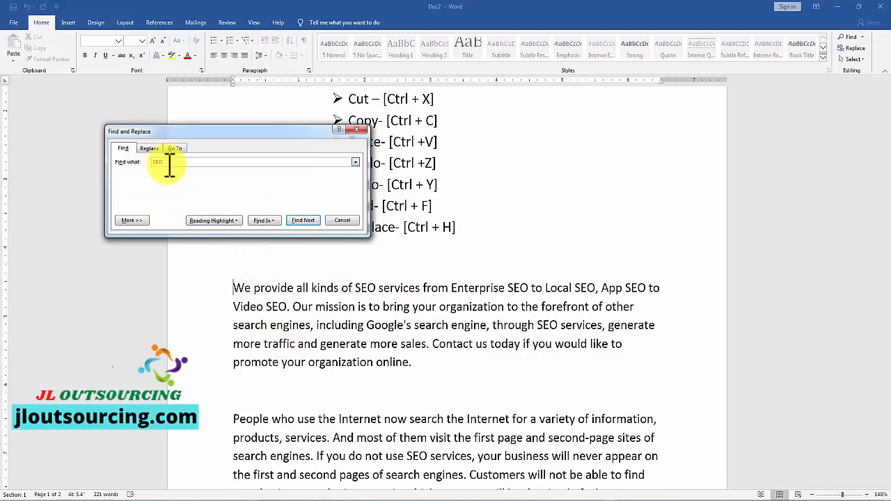
# Step: Step through the occurrences of "SEO" to the end of the document, return to the title, and close the Find and Replace dialog
pyautogui.click(300, 220)
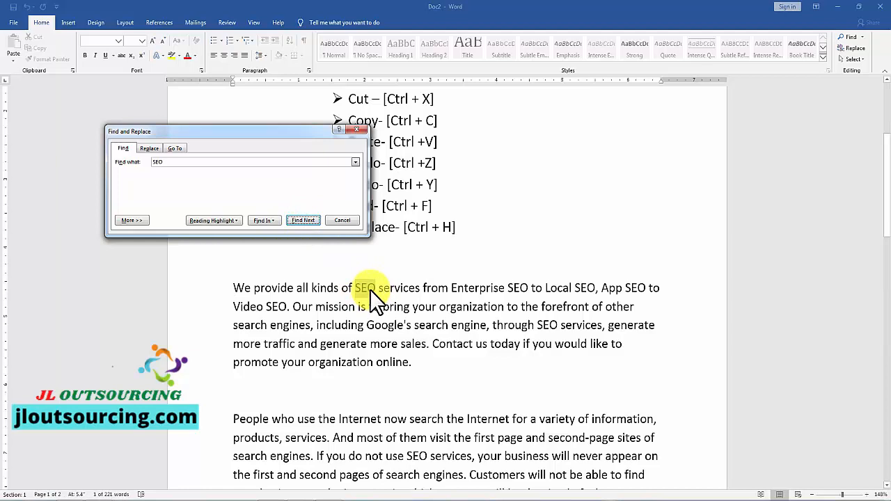
pyautogui.click(303, 221)
pyautogui.click(302, 221)
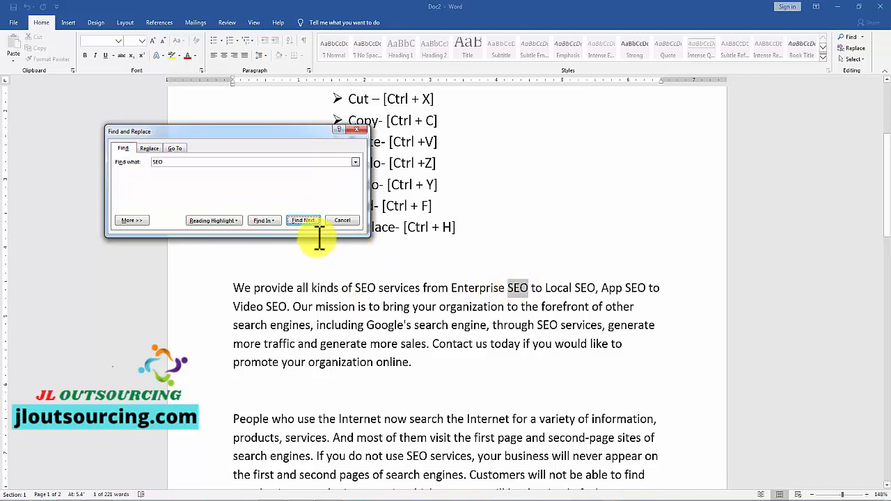
pyautogui.click(302, 221)
pyautogui.click(303, 221)
pyautogui.click(303, 221)
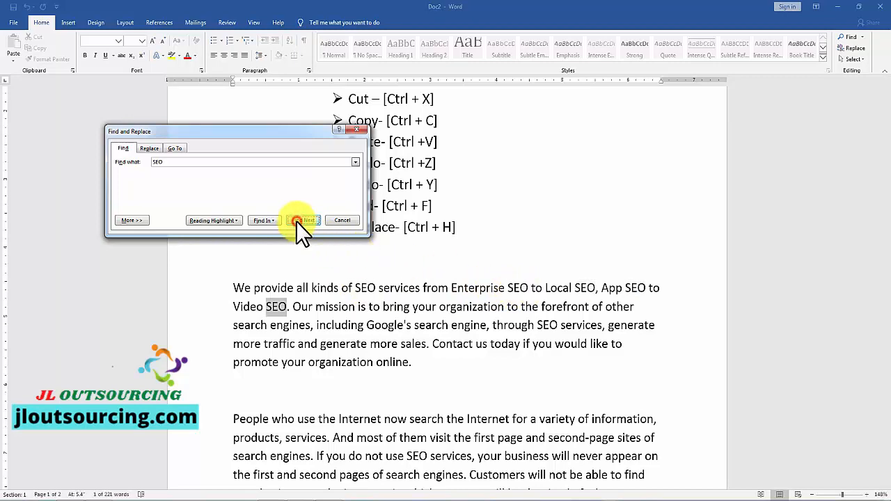
pyautogui.click(303, 222)
pyautogui.click(296, 223)
pyautogui.click(297, 224)
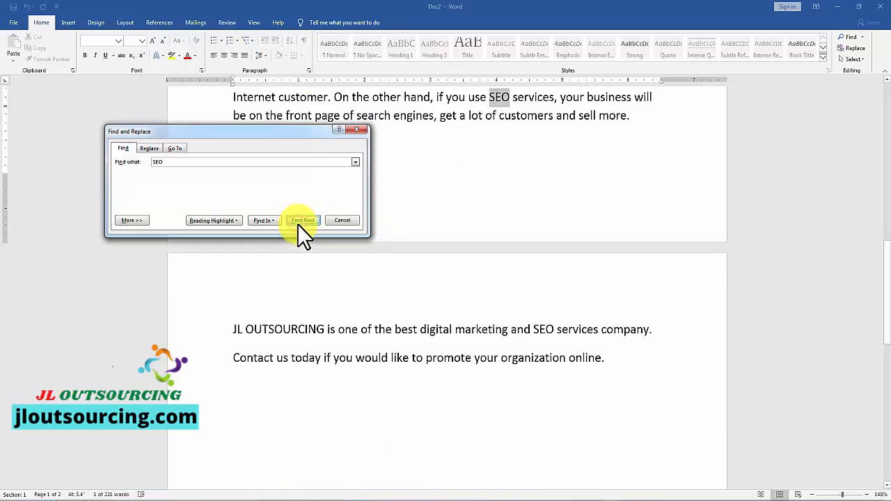
pyautogui.click(297, 224)
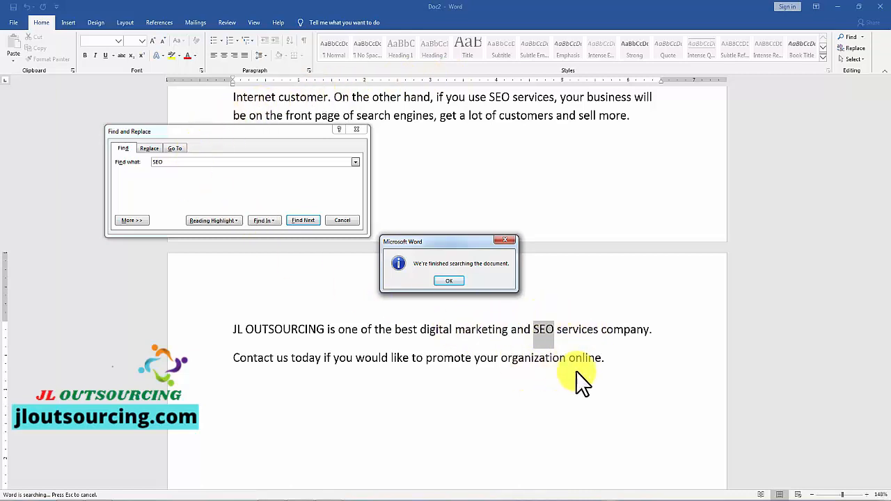
pyautogui.click(450, 283)
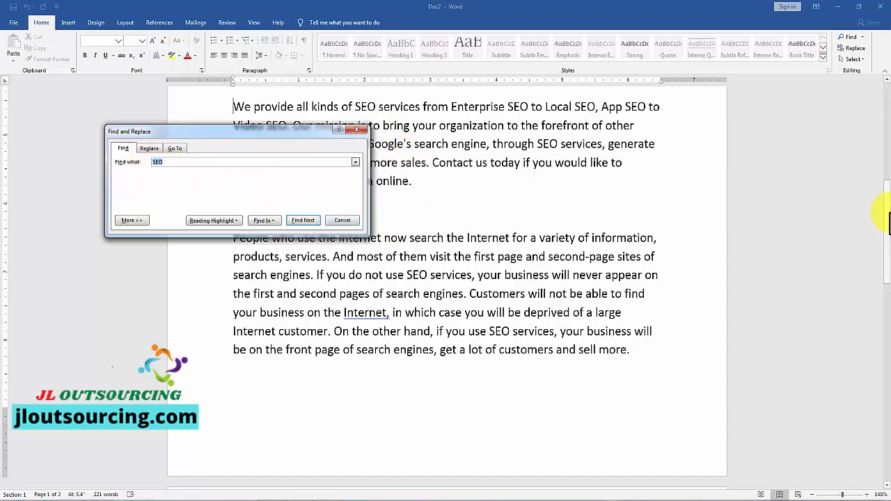
pyautogui.moveTo(885, 224); pyautogui.dragTo(880, 149)
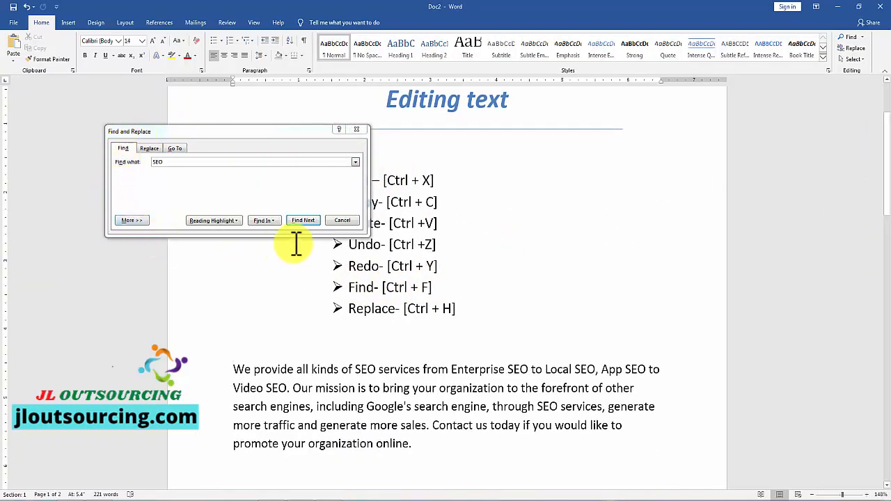
pyautogui.click(158, 162)
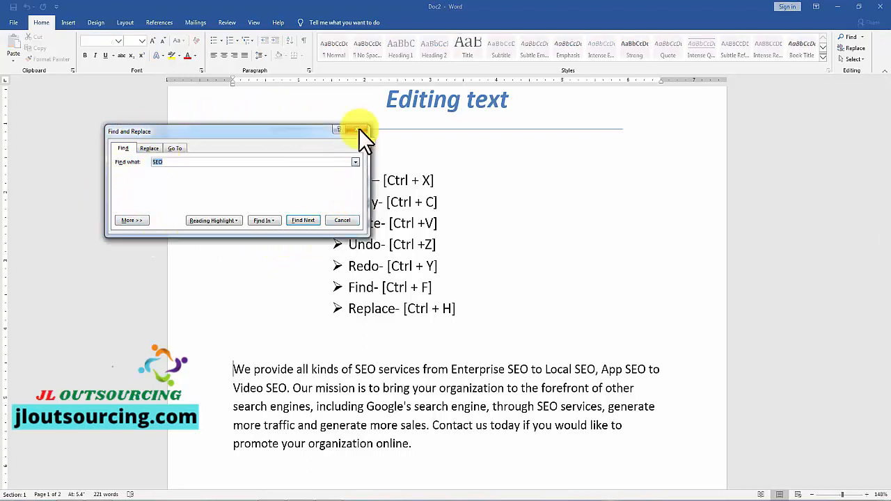
pyautogui.click(359, 129)
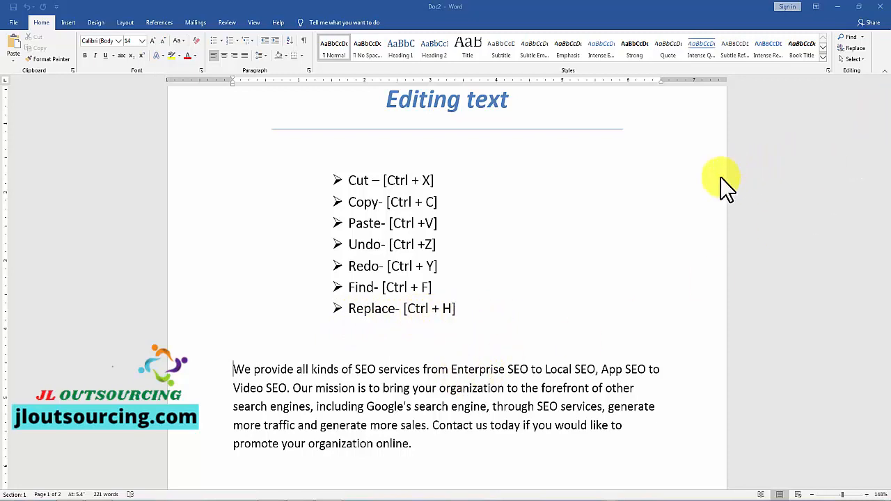
# Step: Select the first "SEO" in the first body paragraph and open Replace for it, with the dialog placed above that paragraph
pyautogui.scroll(-2, 562, 275)
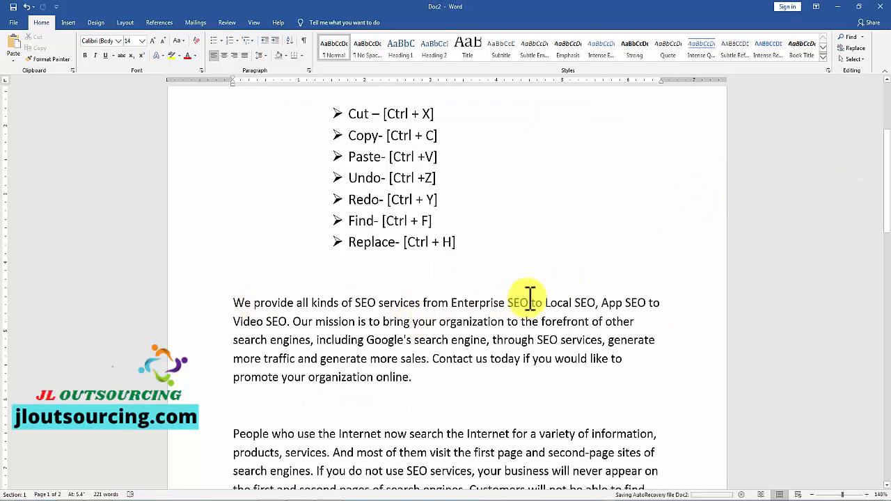
pyautogui.doubleClick(362, 303)
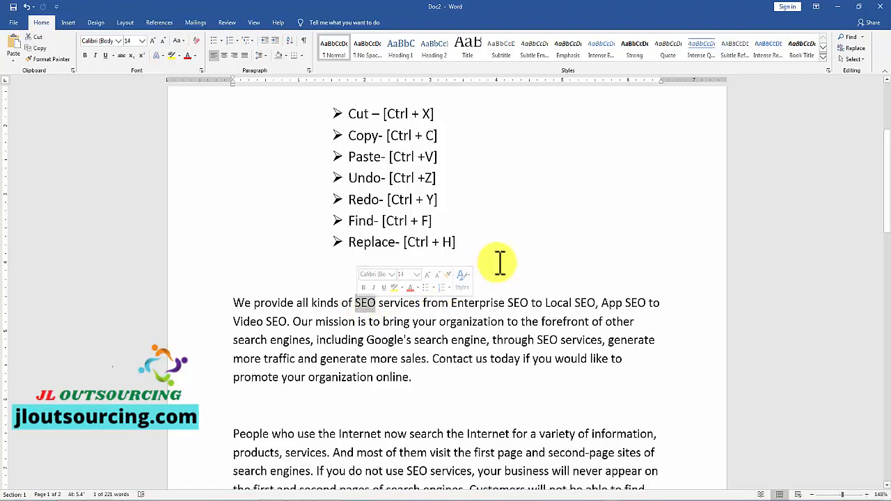
pyautogui.click(363, 302)
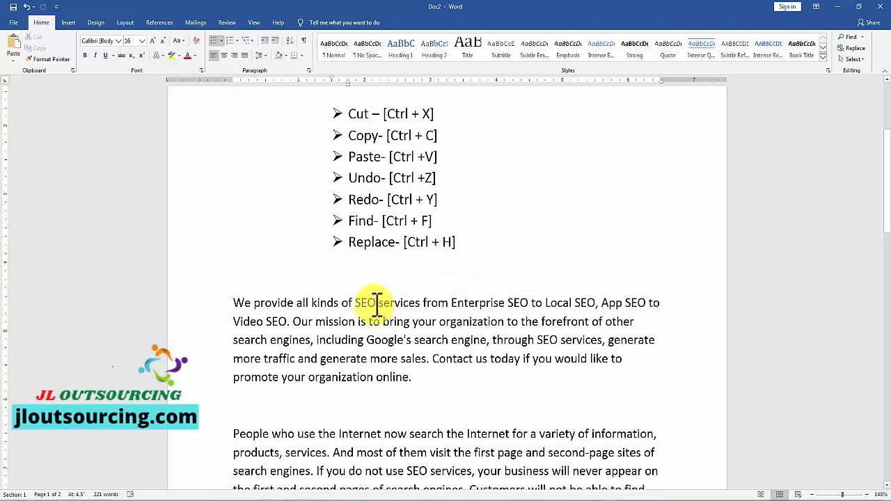
pyautogui.doubleClick(358, 304)
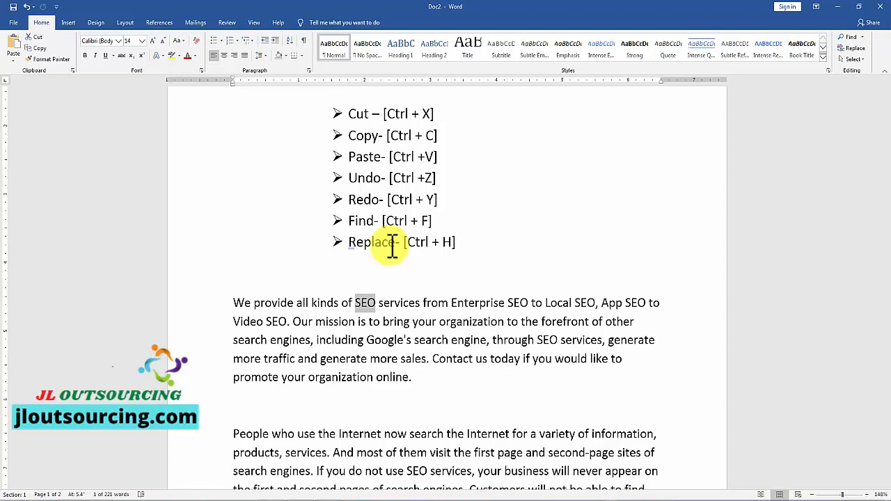
pyautogui.click(854, 48)
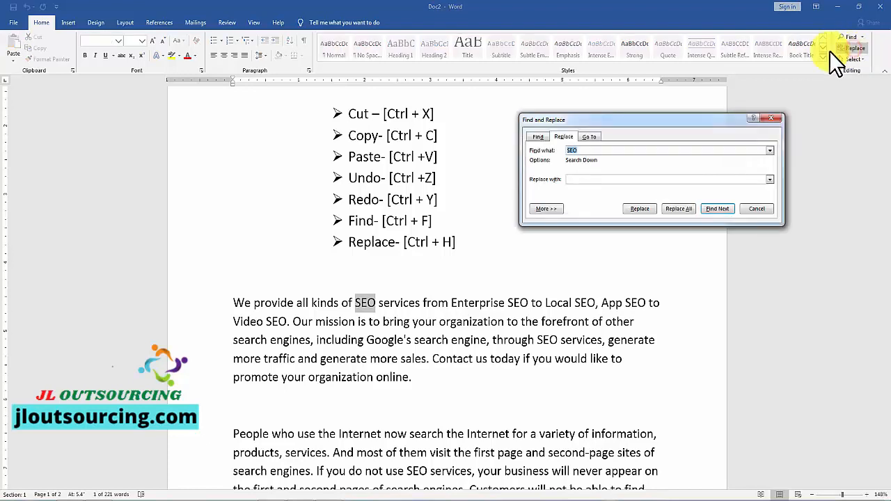
pyautogui.moveTo(668, 119); pyautogui.dragTo(394, 146)
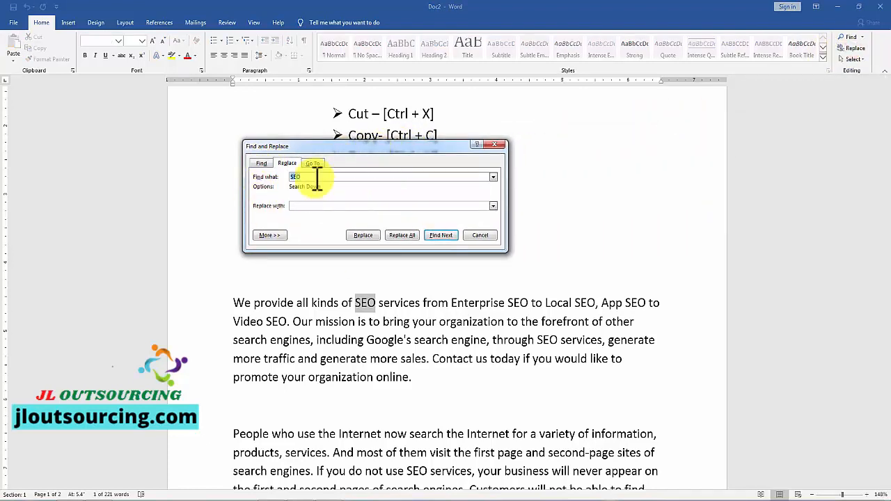
# Step: Set up the replacement with "SEO" as the search text and "SEM" as the replacement, and return to the first body paragraph's start
pyautogui.click(261, 165)
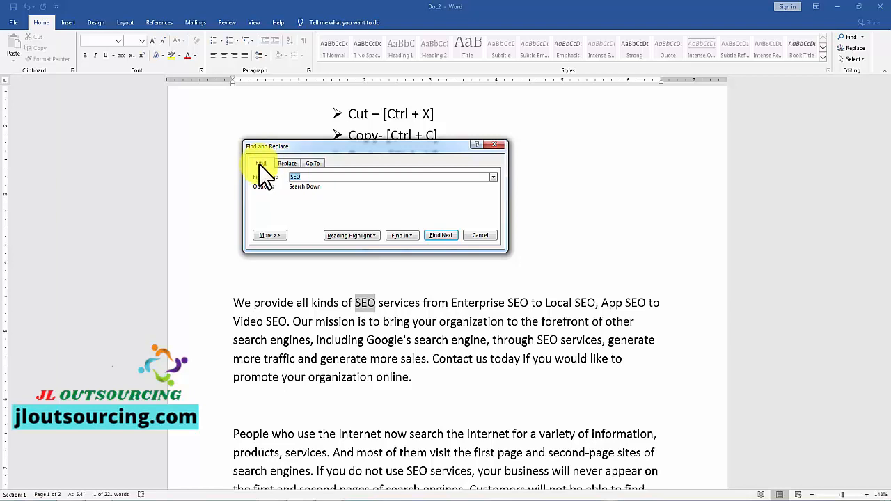
pyautogui.press('BackSpace')
pyautogui.click(288, 164)
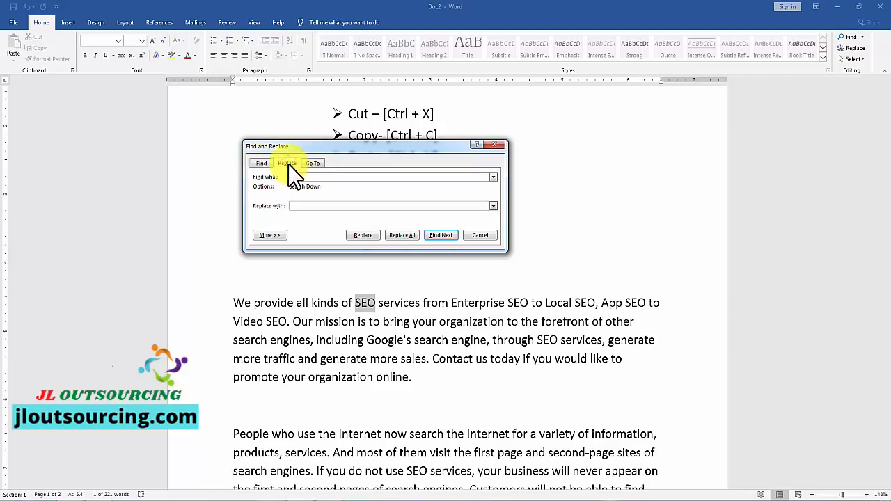
pyautogui.moveTo(350, 148); pyautogui.dragTo(329, 137)
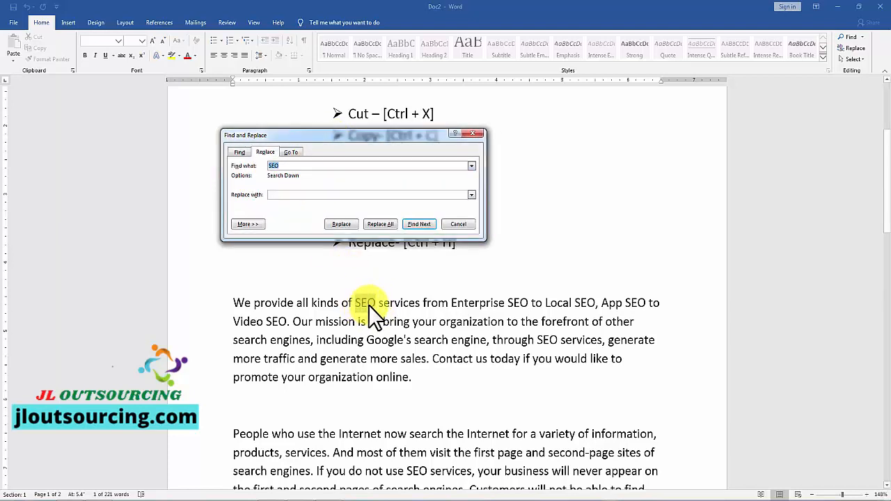
pyautogui.click(282, 195)
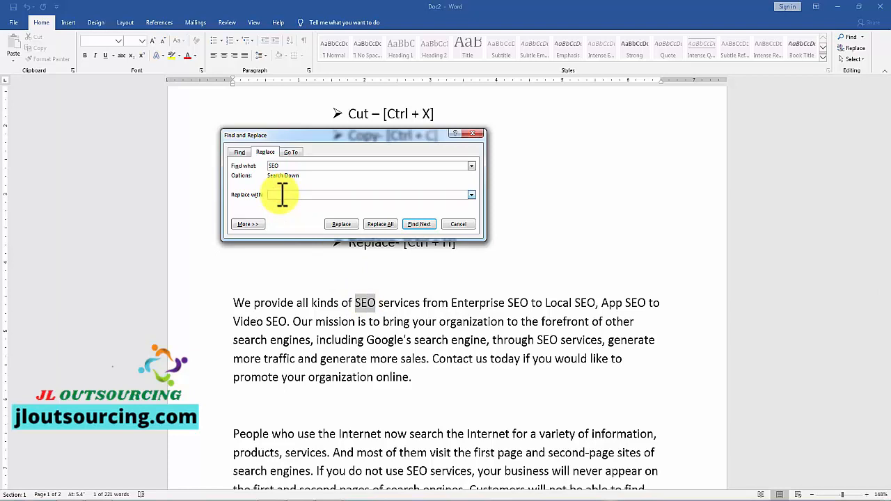
pyautogui.write('S')
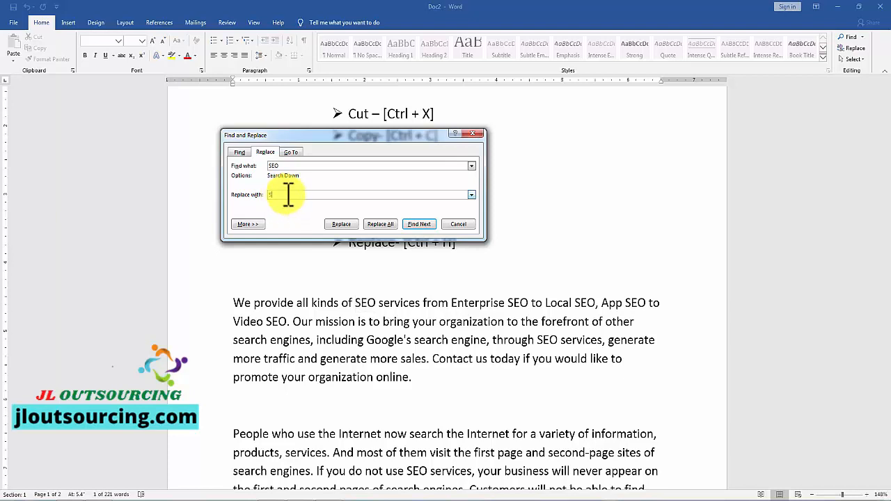
pyautogui.write('EM')
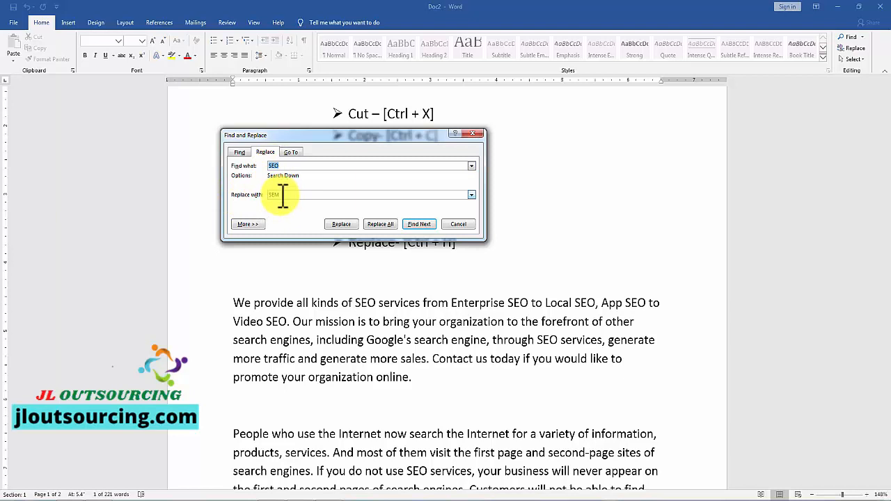
pyautogui.click(281, 196)
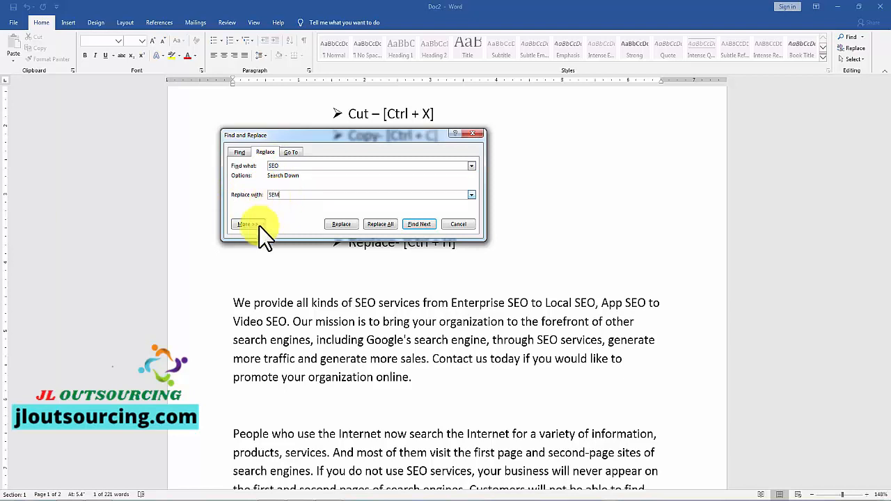
pyautogui.click(234, 301)
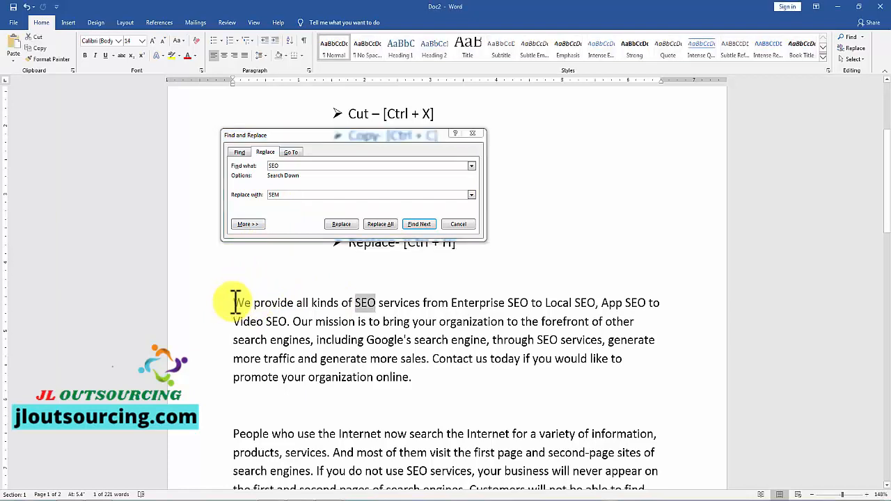
# Step: Find "SEO" from the first body paragraph's start and replace its first two occurrences with "SEM" one at a time
pyautogui.click(235, 301)
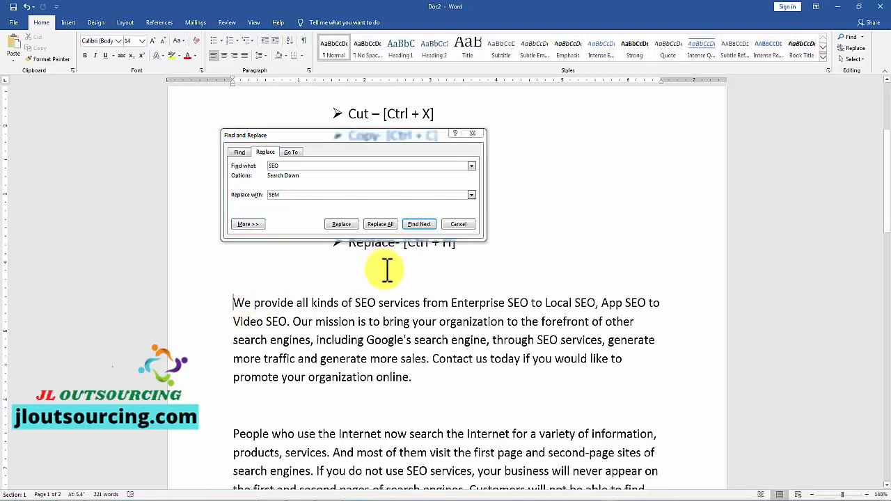
pyautogui.click(419, 224)
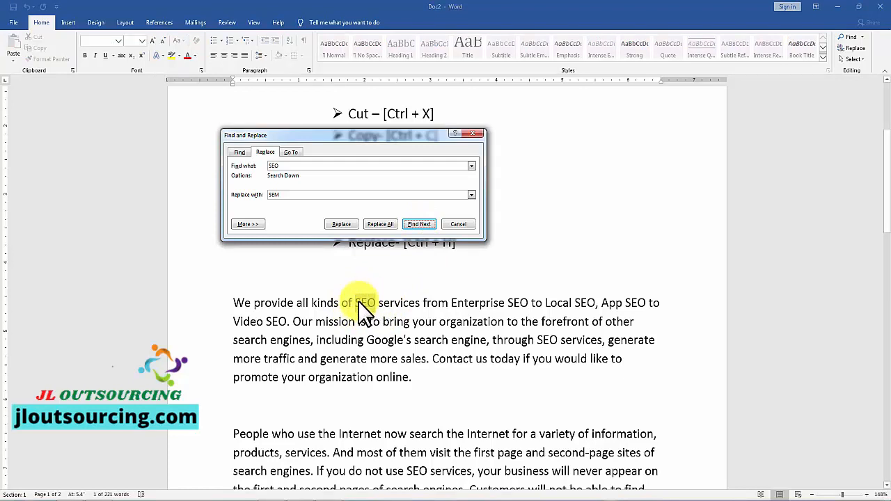
pyautogui.click(340, 224)
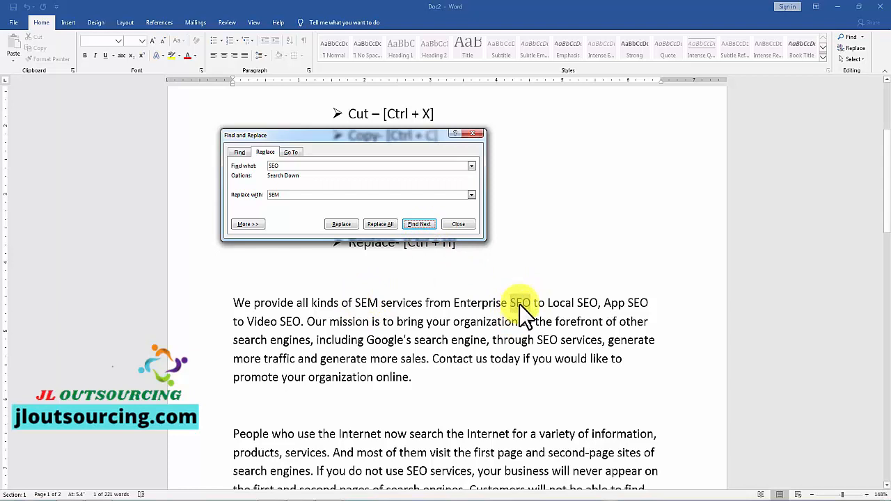
pyautogui.click(336, 224)
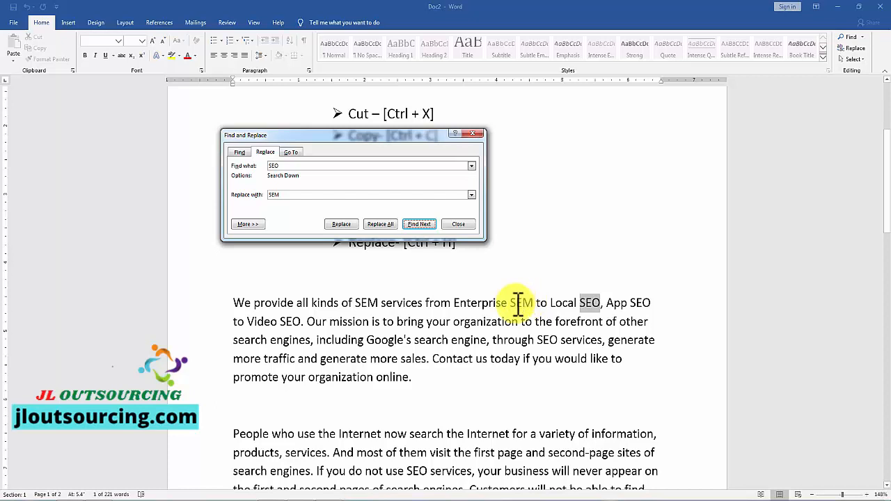
# Step: Replace all remaining occurrences of "SEO" in the document with "SEM" at once and dismiss the completion message
pyautogui.click(591, 308)
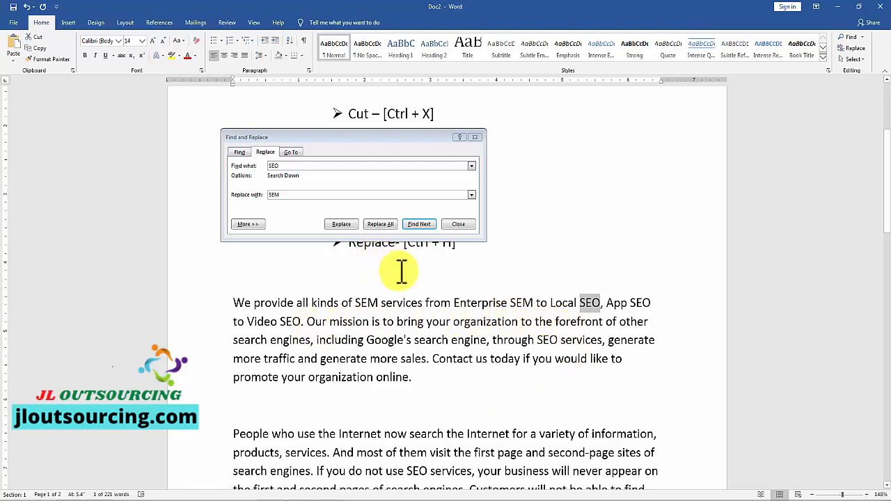
pyautogui.click(375, 224)
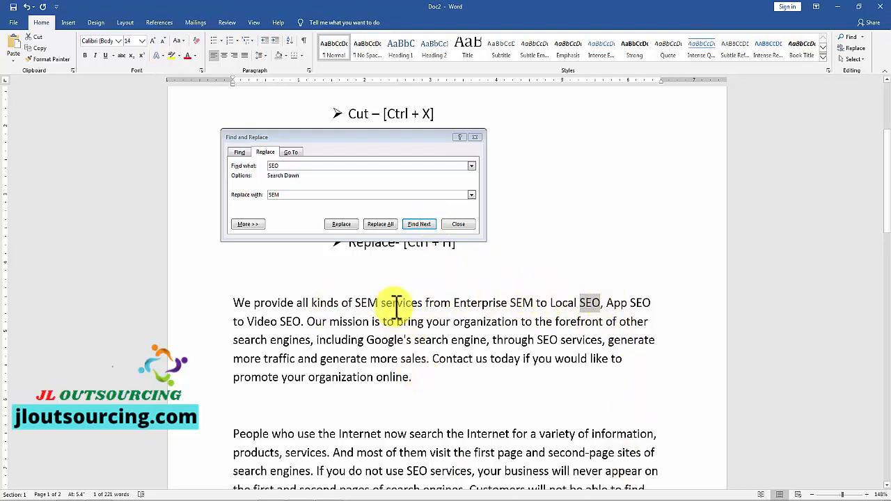
pyautogui.click(379, 224)
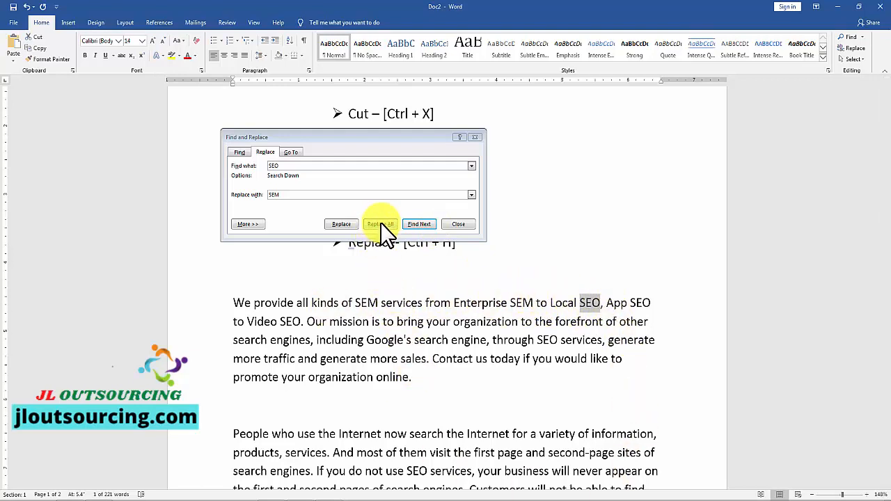
pyautogui.click(380, 224)
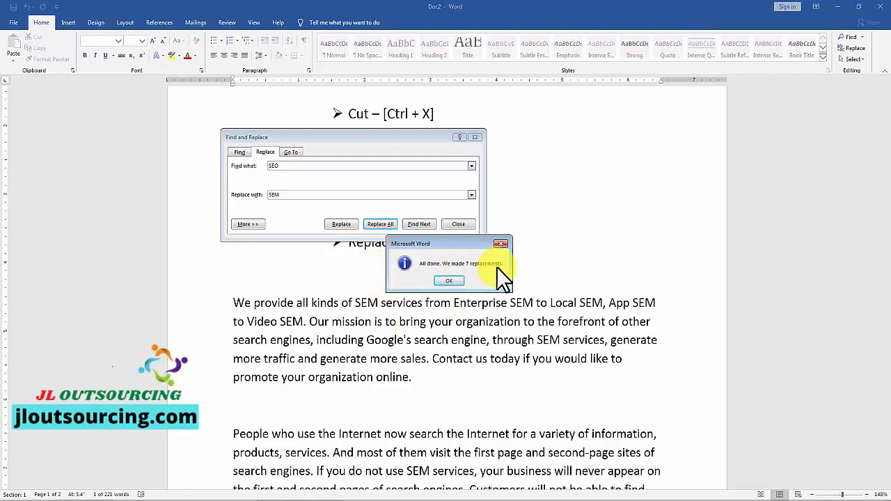
pyautogui.click(451, 281)
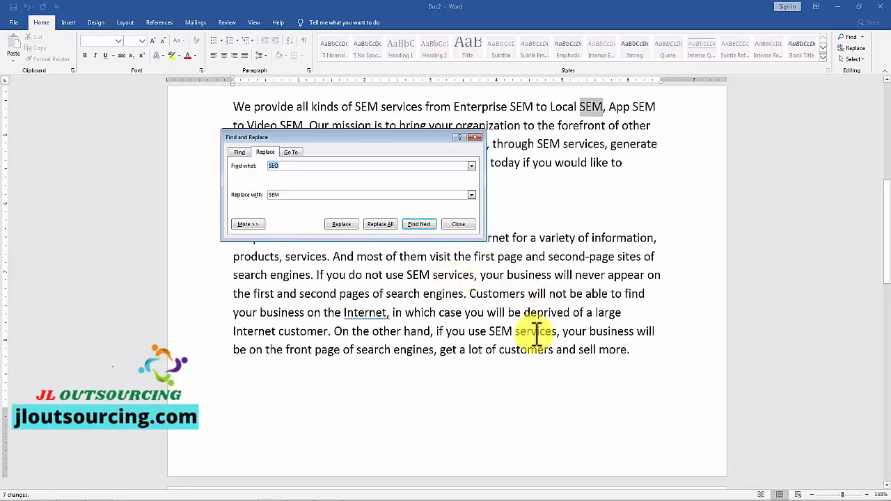
# Step: Review the replacements in the body paragraphs, move the Find and Replace dialog clear of the shortcut list, and return to the title
pyautogui.click(611, 217)
pyautogui.scroll(2, 611, 217)
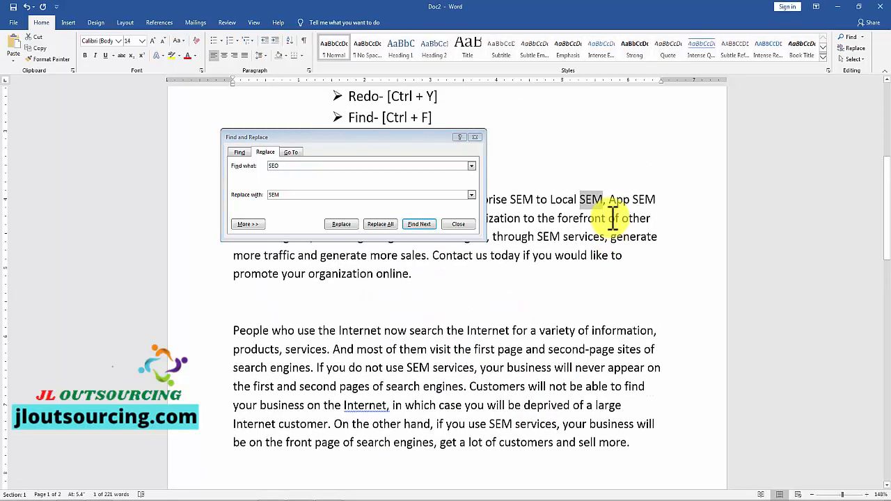
pyautogui.scroll(2, 369, 307)
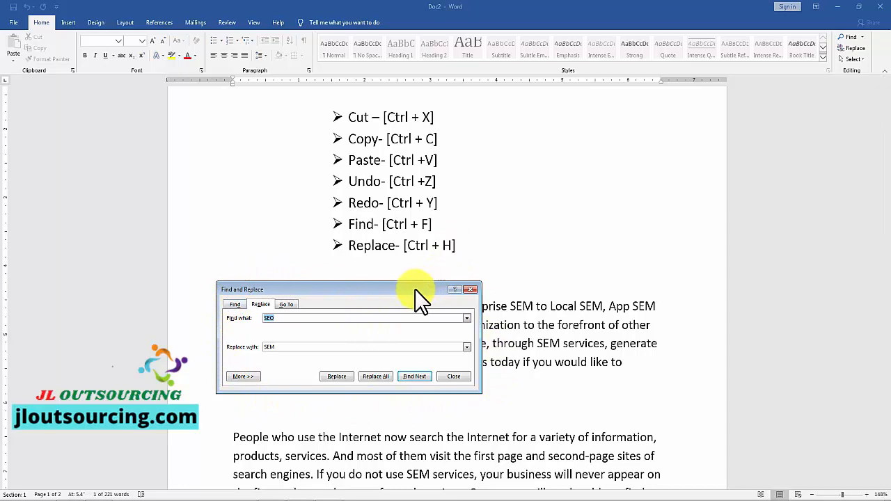
pyautogui.moveTo(414, 289); pyautogui.dragTo(761, 242)
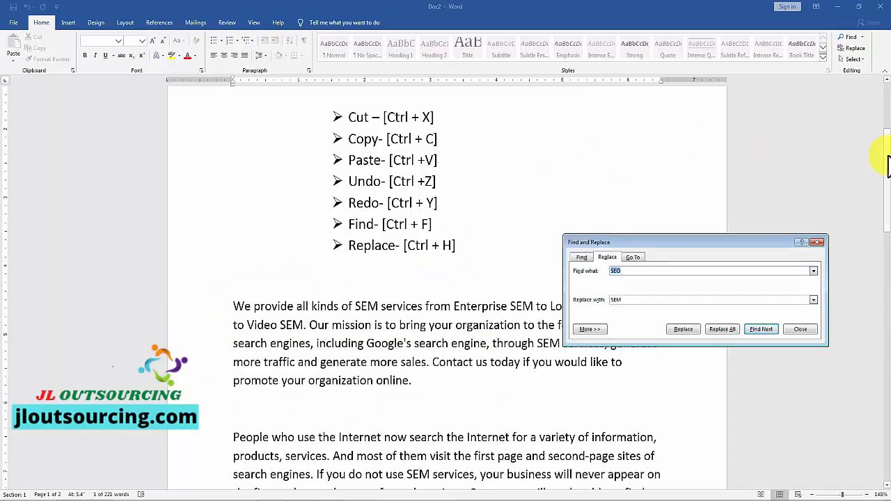
pyautogui.moveTo(888, 157); pyautogui.dragTo(888, 133)
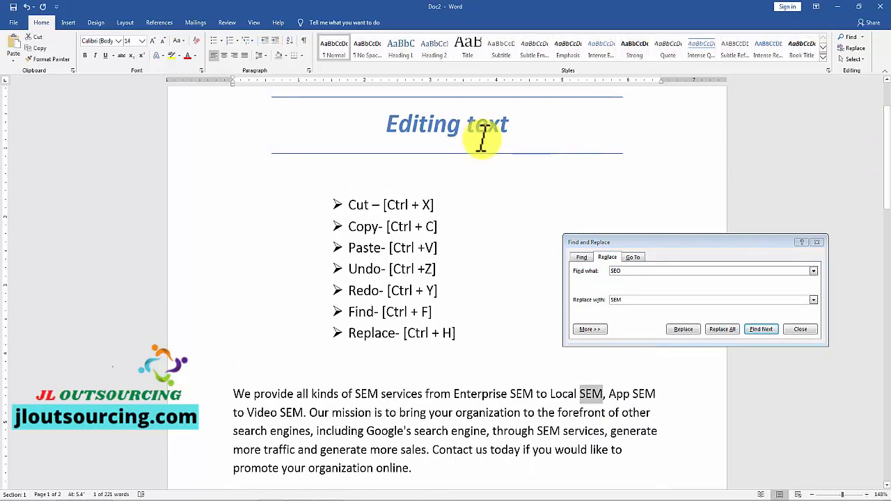